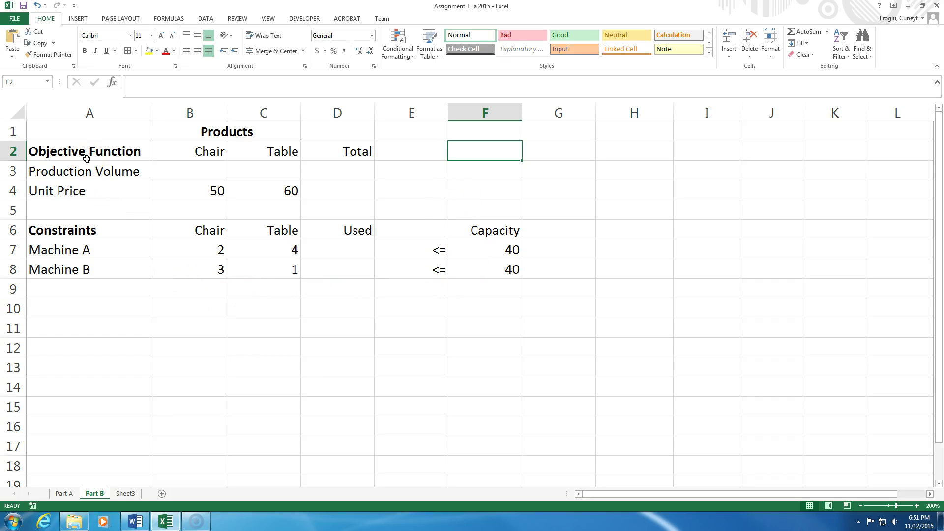
# Examine the chair and table headings, their unit prices, and the empty production volume cells of the objective function
pyautogui.click(213, 152)
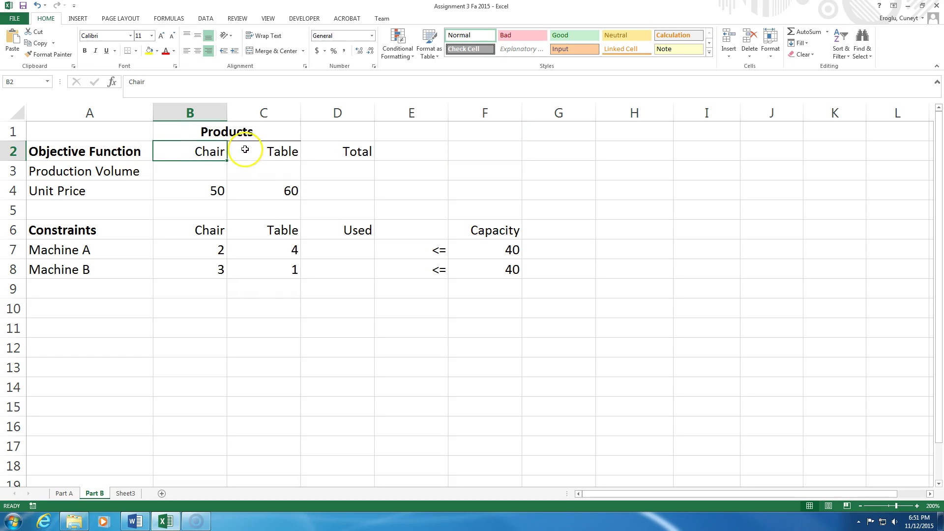
pyautogui.click(245, 149)
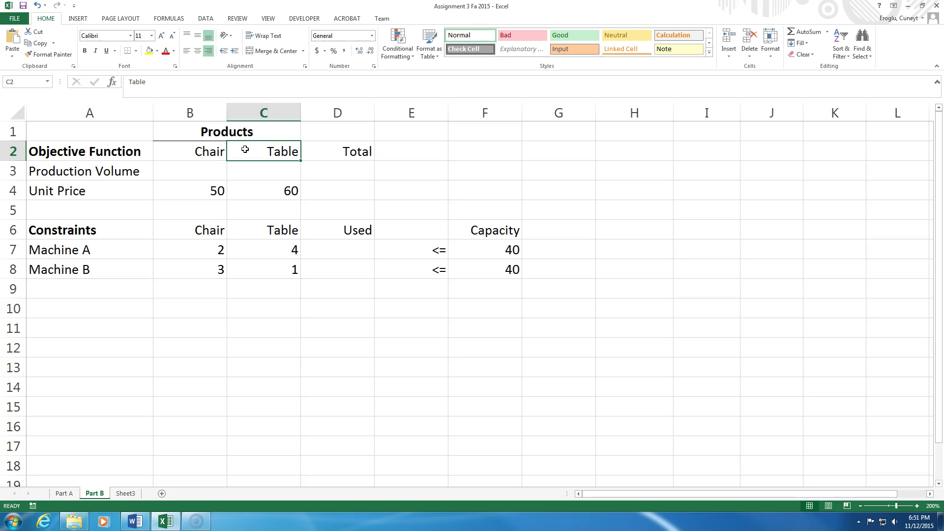
pyautogui.click(77, 191)
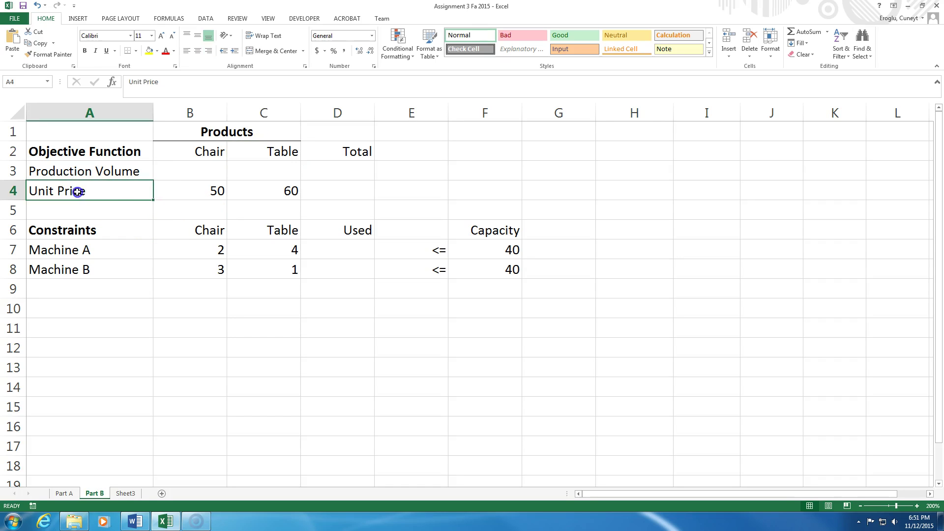
pyautogui.click(161, 193)
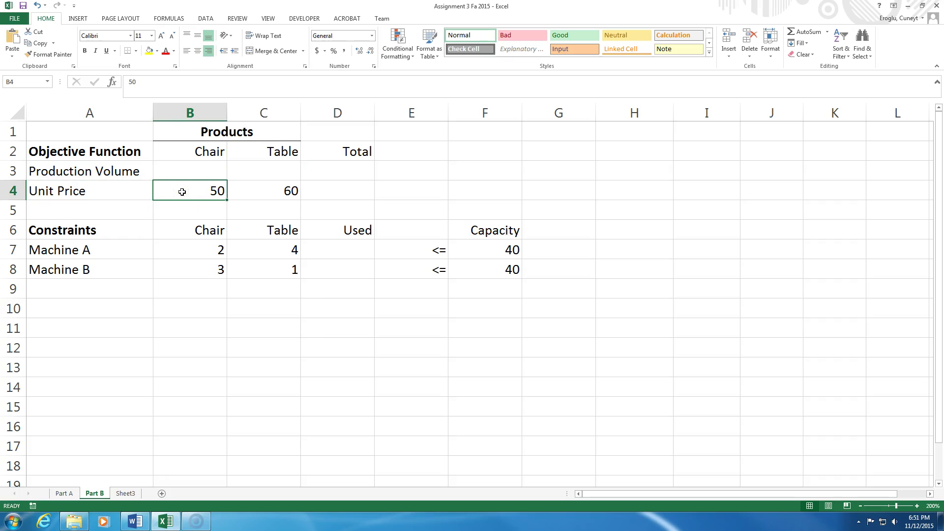
pyautogui.click(269, 192)
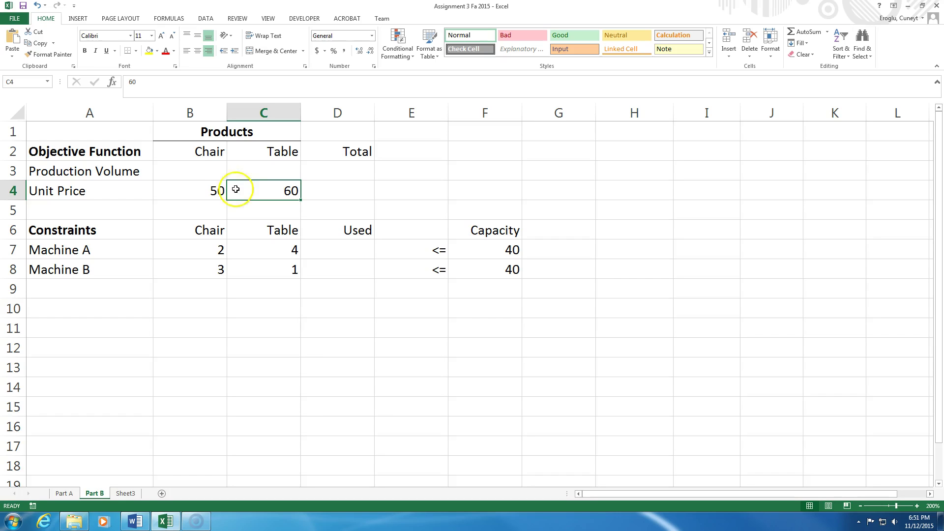
pyautogui.click(211, 168)
pyautogui.click(245, 168)
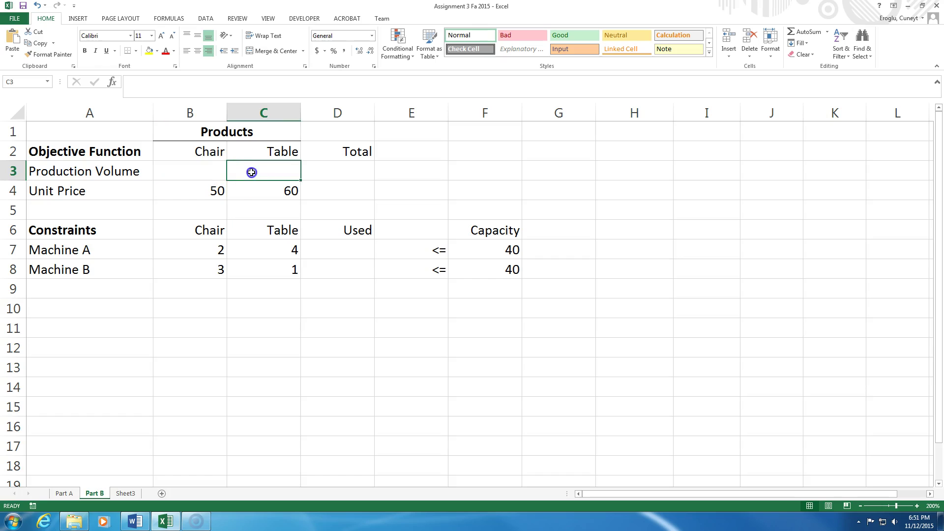
pyautogui.click(208, 172)
pyautogui.click(246, 172)
pyautogui.click(192, 172)
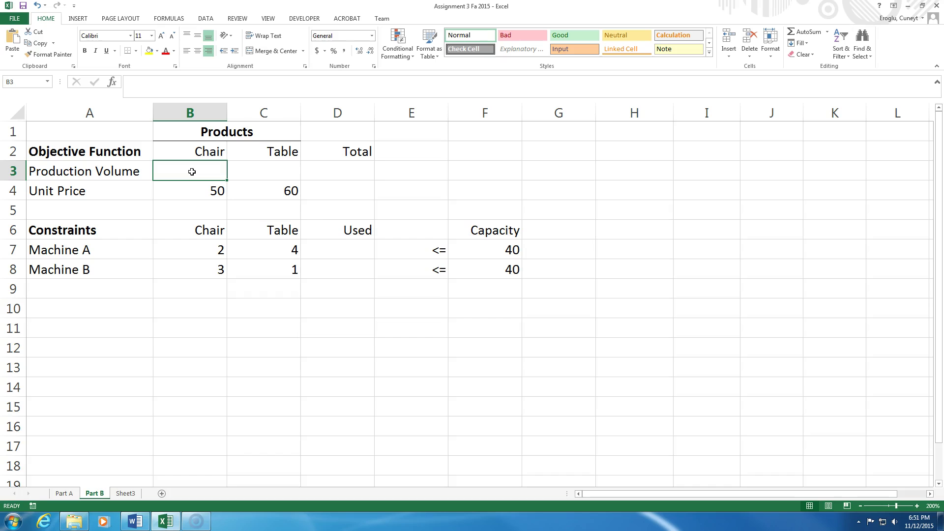
# Enter =sumproduct(B4:C4,B3:C3) in D3 to compute the objective total from unit prices and production volumes
pyautogui.click(337, 167)
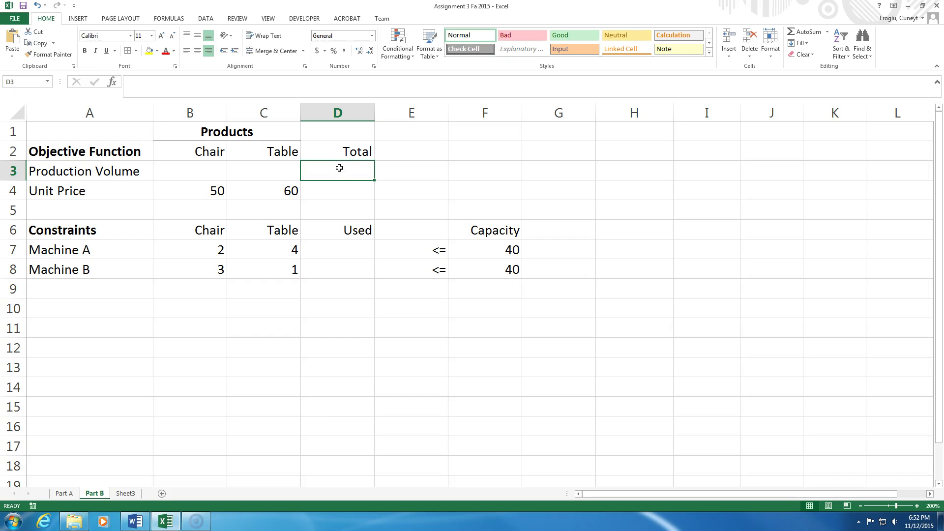
pyautogui.write('=sumpridu')
pyautogui.press('BackSpace')
pyautogui.press('BackSpace')
pyautogui.press('BackSpace')
pyautogui.write('i')
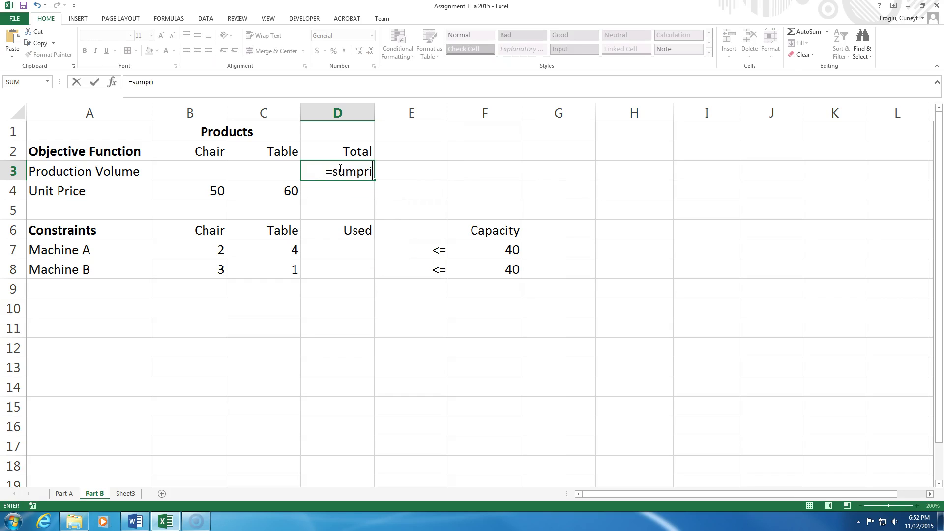
pyautogui.press('BackSpace')
pyautogui.write('oduct')
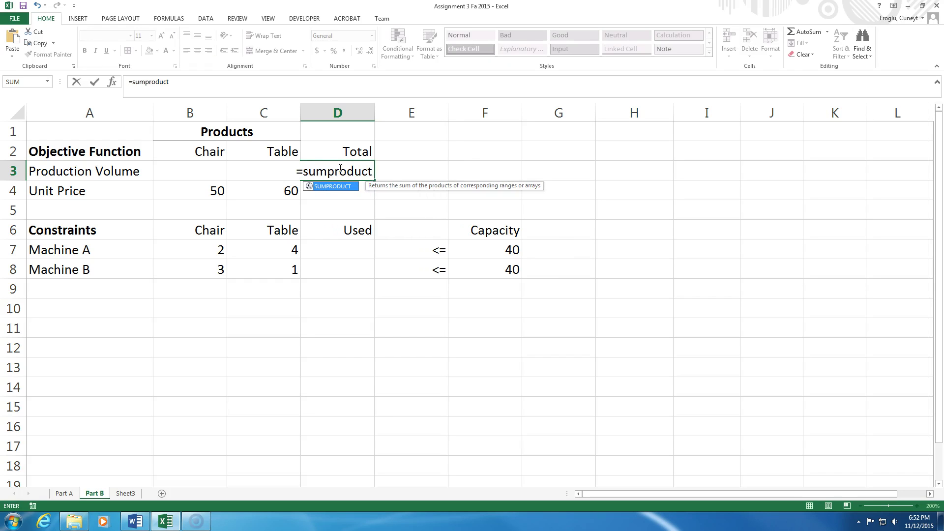
pyautogui.write('(')
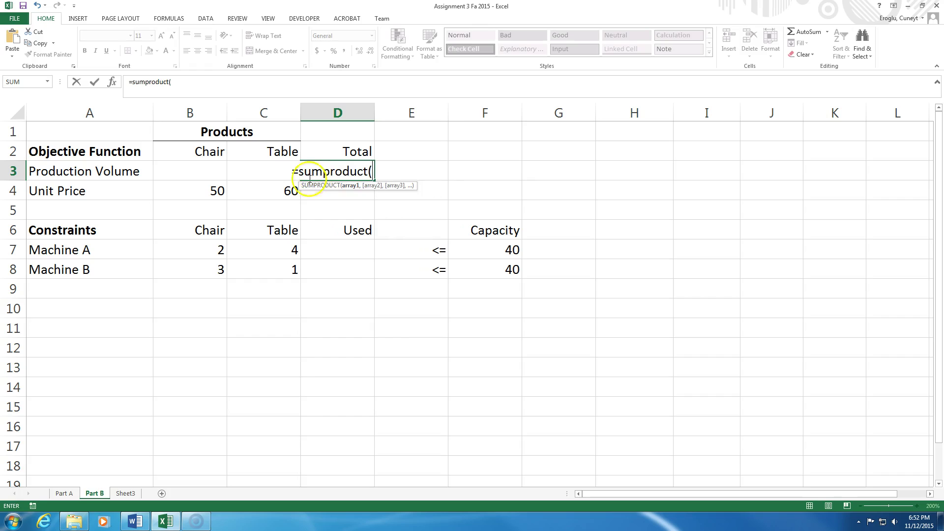
pyautogui.moveTo(206, 192); pyautogui.dragTo(250, 191)
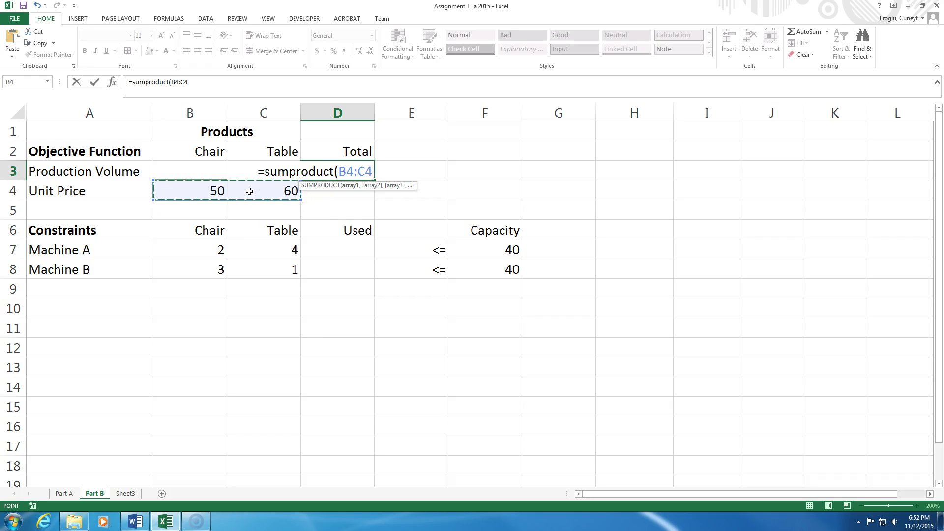
pyautogui.write(',')
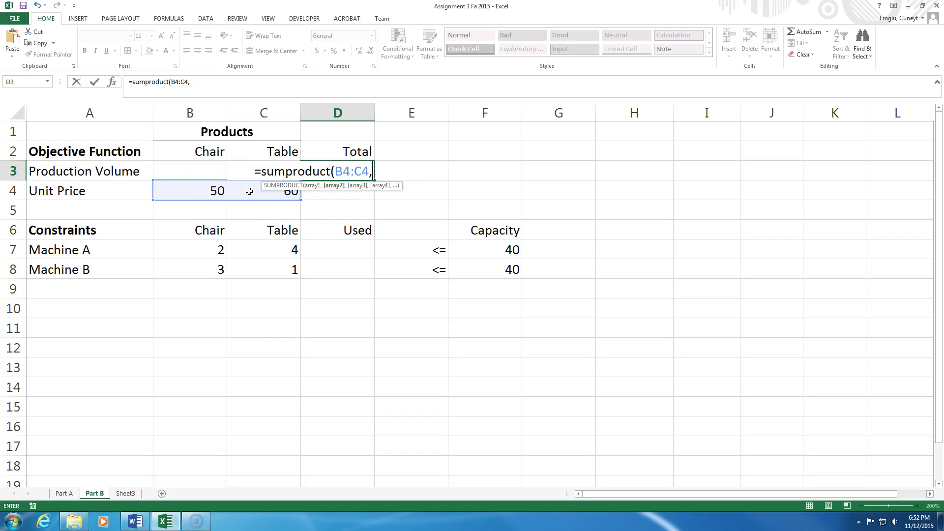
pyautogui.moveTo(201, 171); pyautogui.dragTo(241, 171)
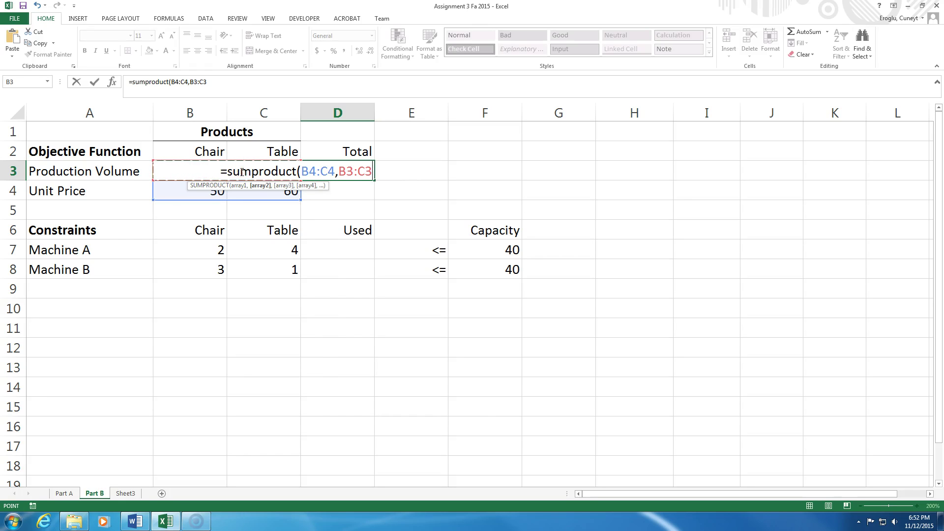
pyautogui.write(')')
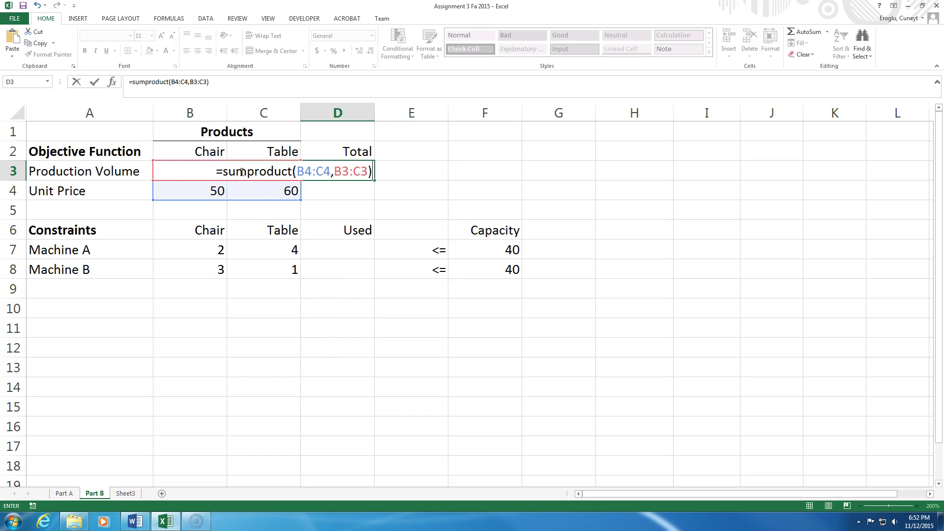
pyautogui.press('Return')
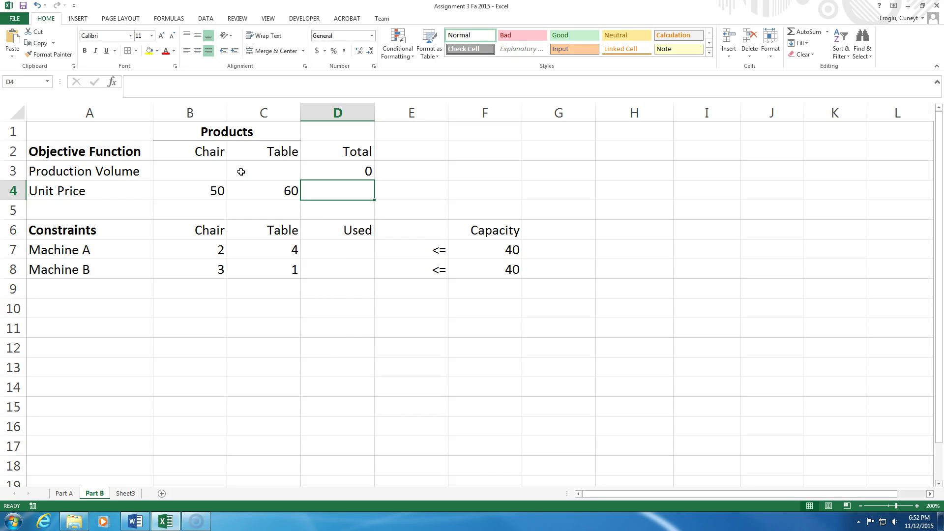
# Enter a trial production volume of 1 for both chair and table, and check the total in D3
pyautogui.click(205, 173)
pyautogui.write('1')
pyautogui.press('Right')
pyautogui.write('1')
pyautogui.press('Return')
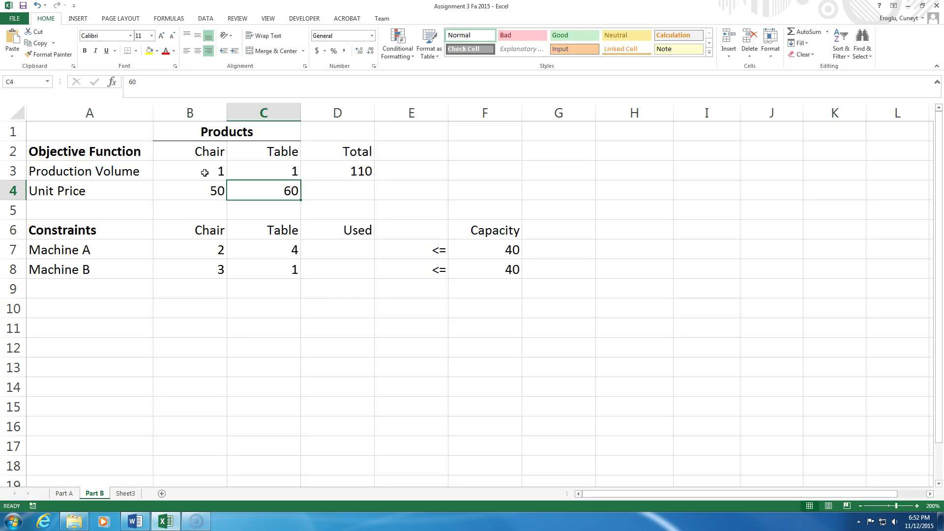
pyautogui.click(352, 171)
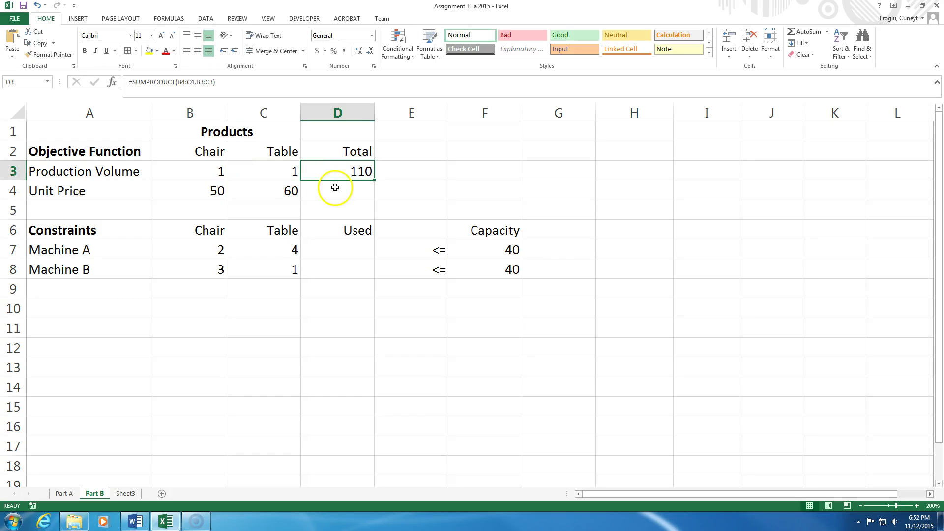
# Set the table production volume in C3 to 2
pyautogui.click(276, 175)
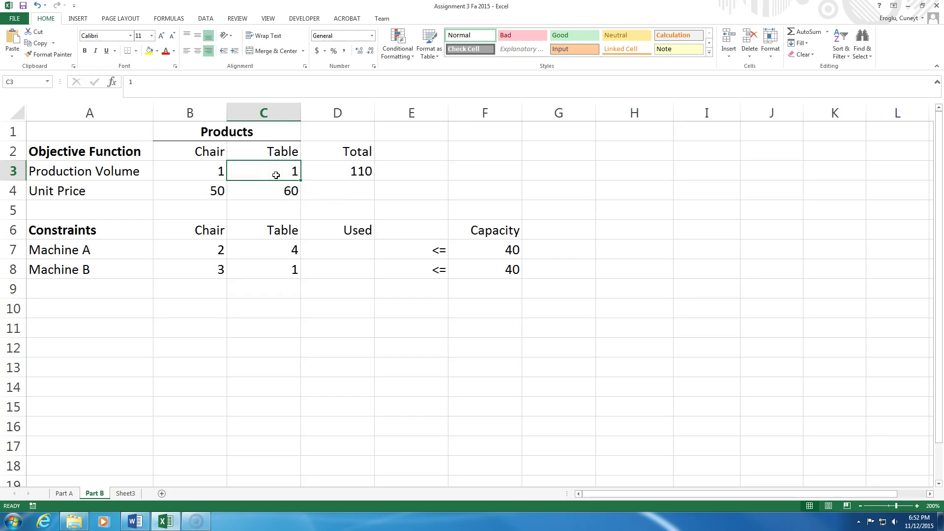
pyautogui.write('2')
pyautogui.press('Return')
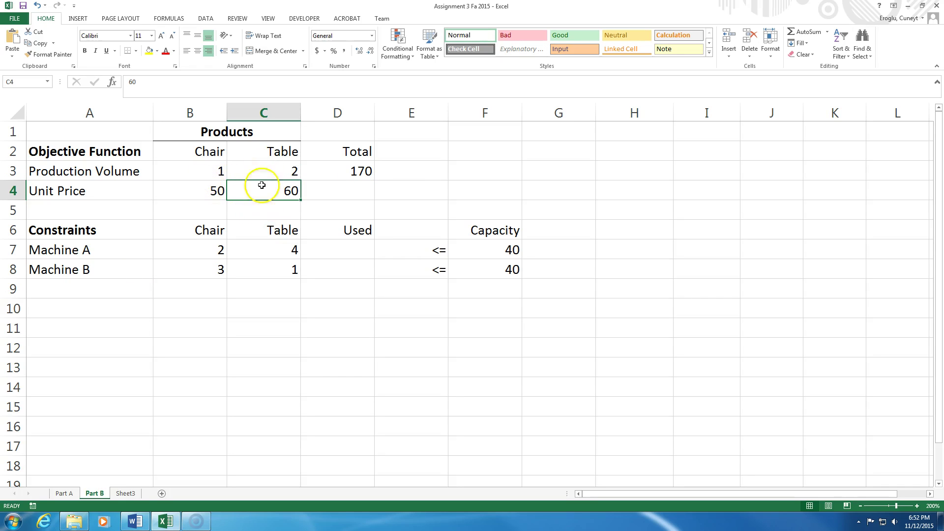
# Review the chair and table production volume cells and the objective total formula
pyautogui.click(208, 170)
pyautogui.click(248, 170)
pyautogui.click(189, 169)
pyautogui.click(269, 172)
pyautogui.click(204, 172)
pyautogui.click(249, 175)
pyautogui.click(358, 175)
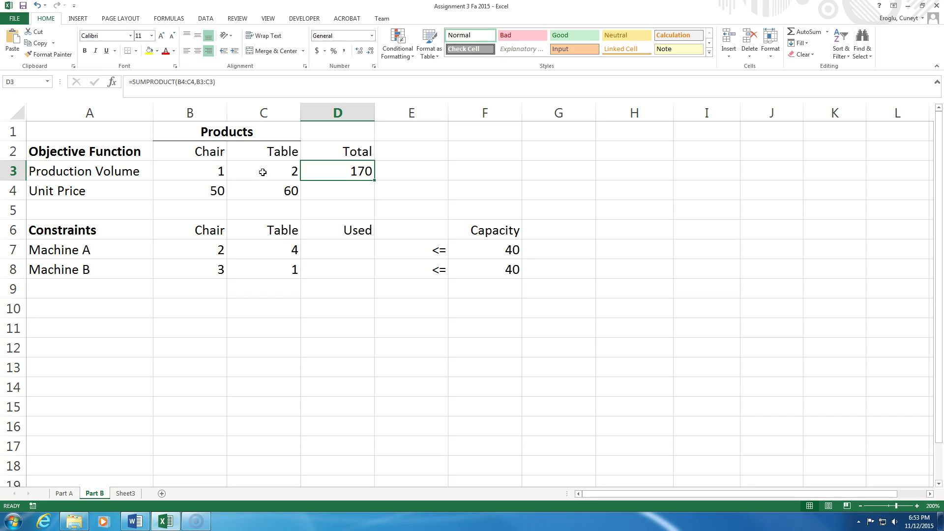
# Examine the Machine A and Machine B constraints, including their capacities and the usage values for chair and table
pyautogui.click(70, 248)
pyautogui.click(74, 269)
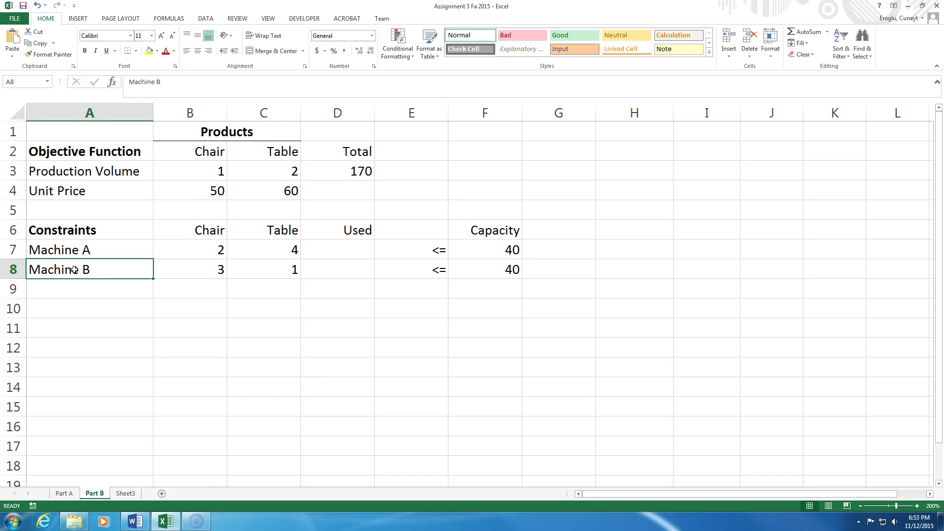
pyautogui.click(68, 250)
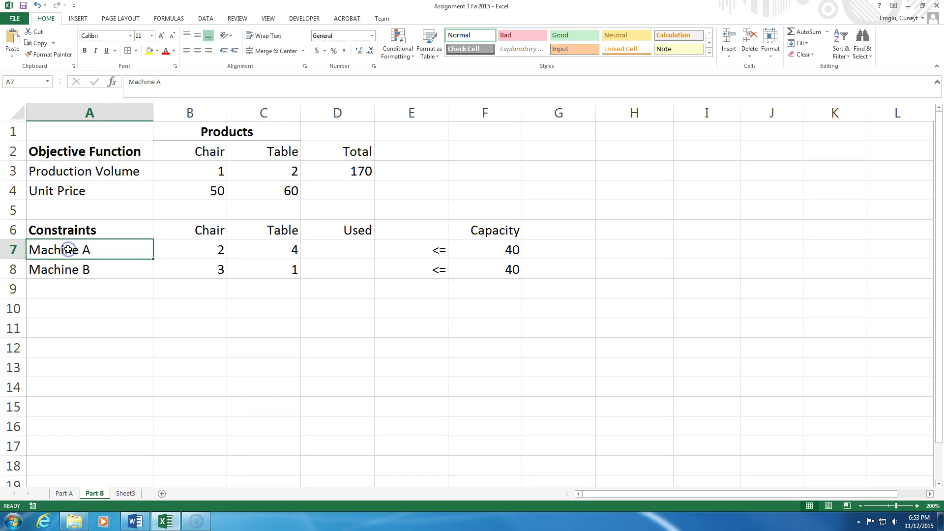
pyautogui.click(497, 248)
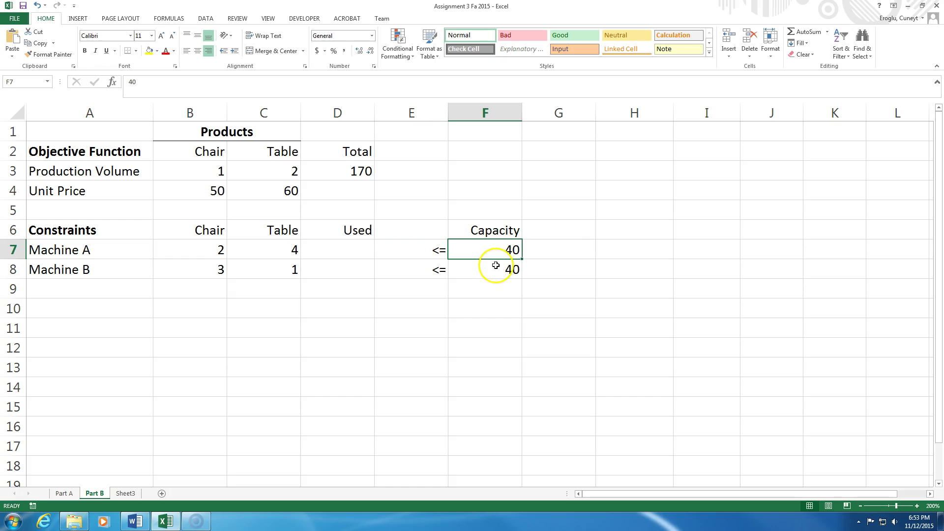
pyautogui.click(492, 270)
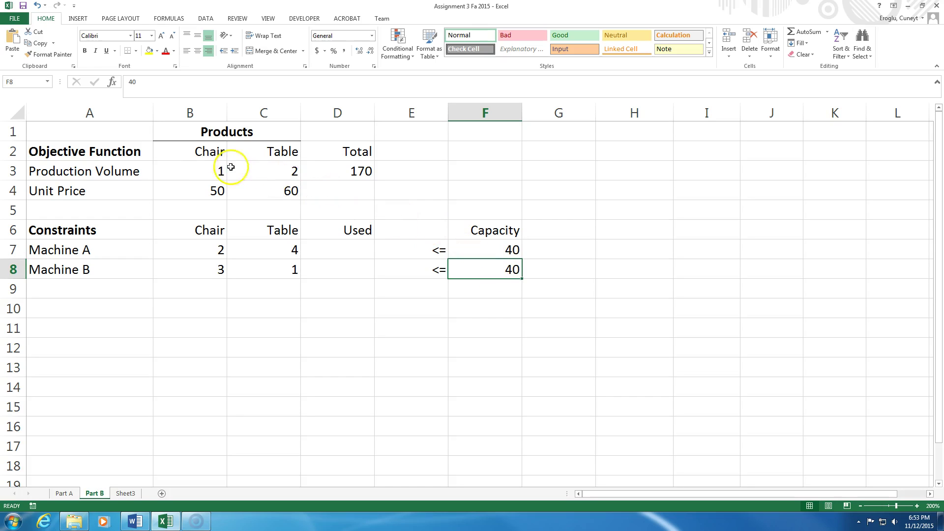
pyautogui.click(196, 152)
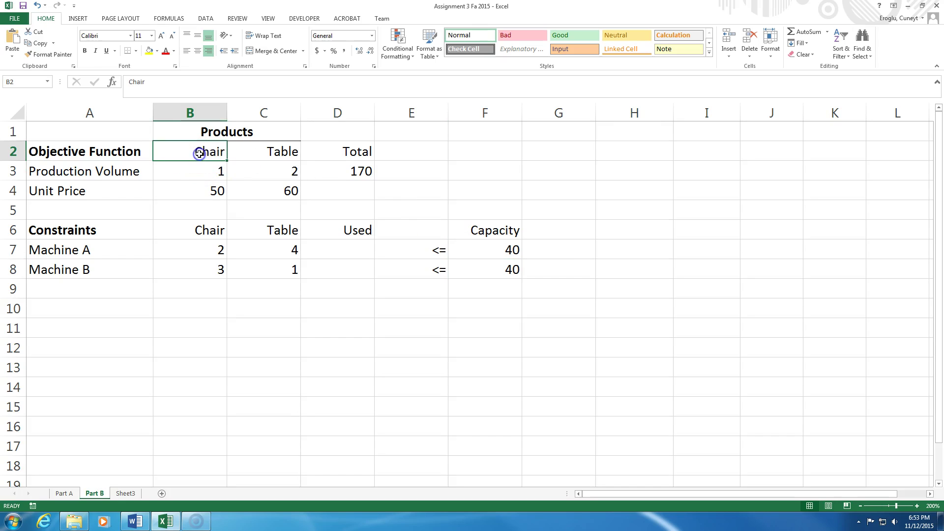
pyautogui.click(209, 250)
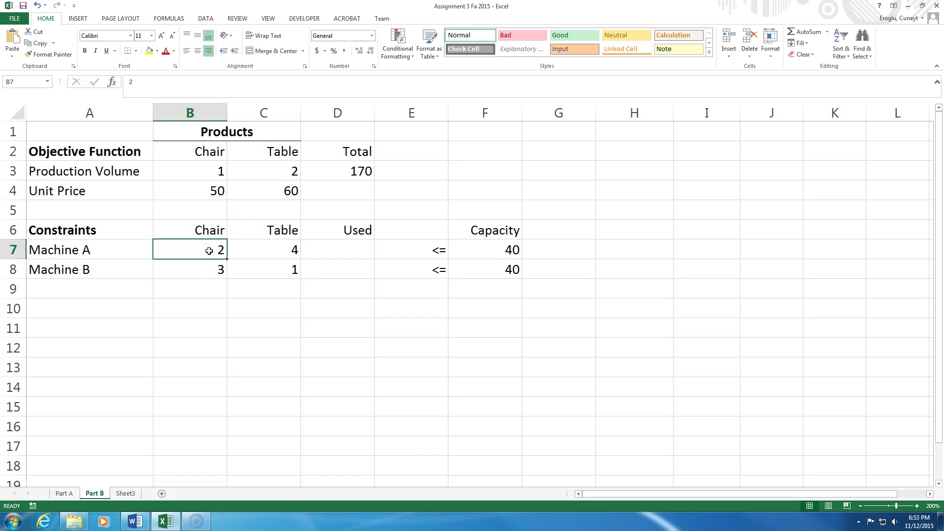
pyautogui.click(203, 269)
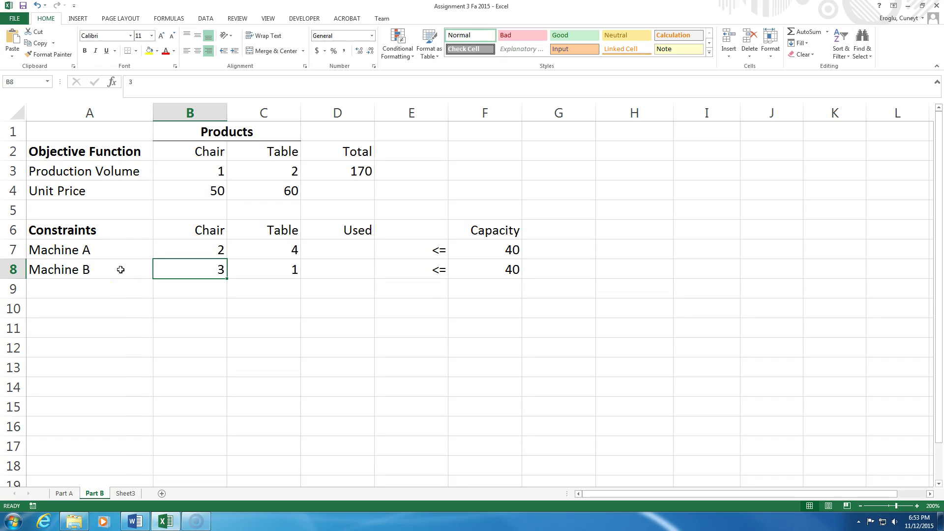
pyautogui.click(283, 151)
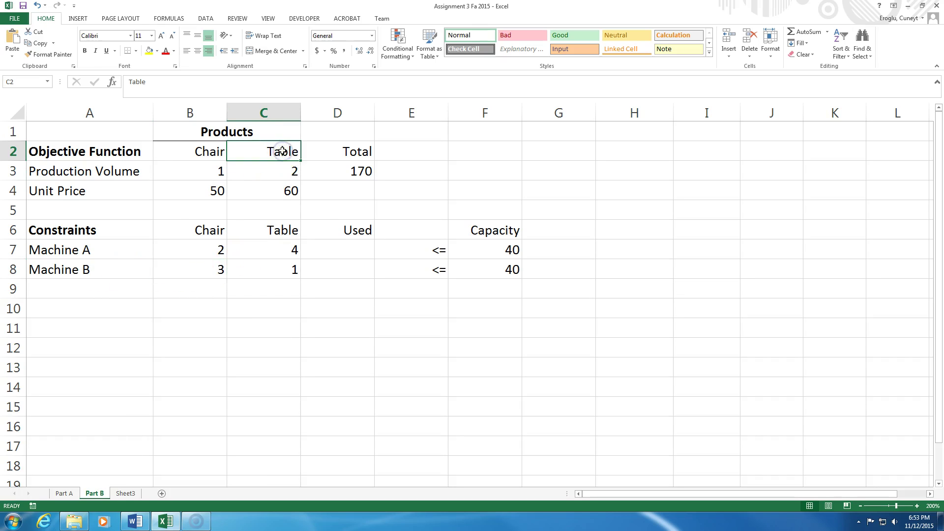
pyautogui.click(287, 249)
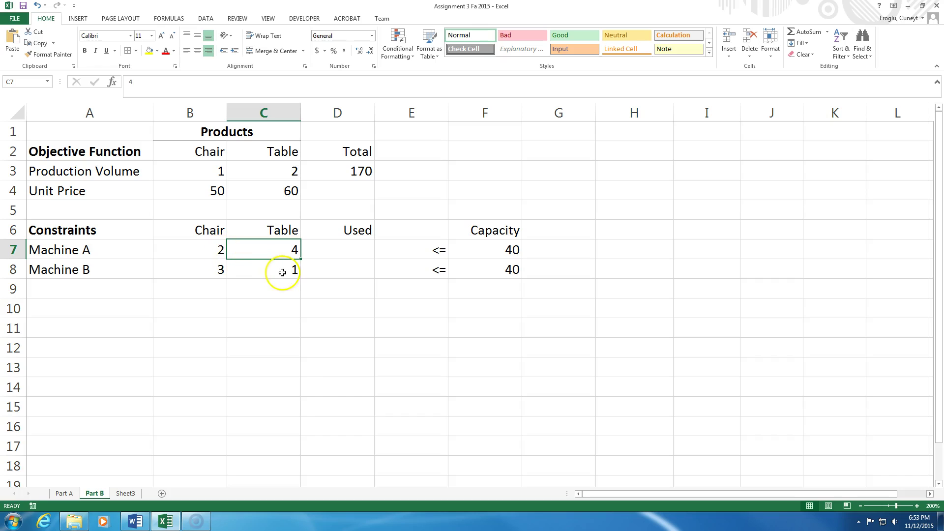
pyautogui.click(283, 273)
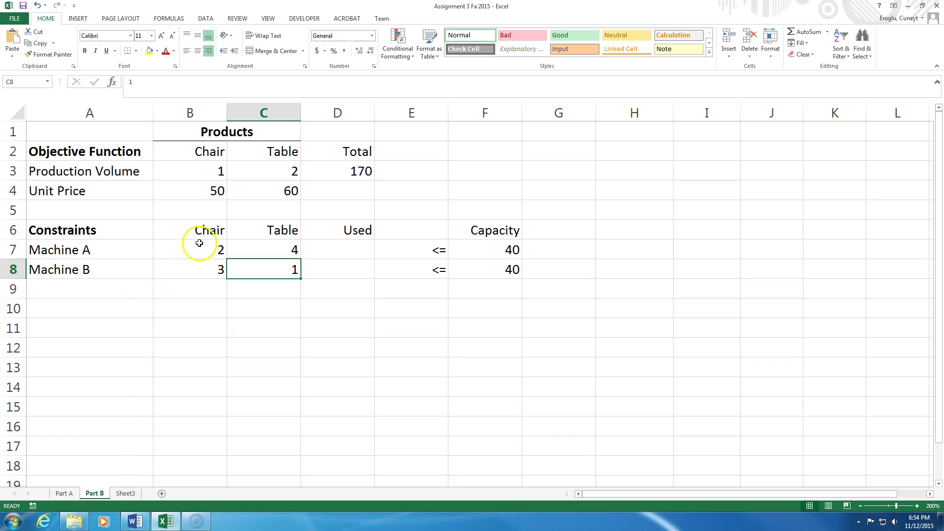
pyautogui.moveTo(200, 249); pyautogui.dragTo(251, 265)
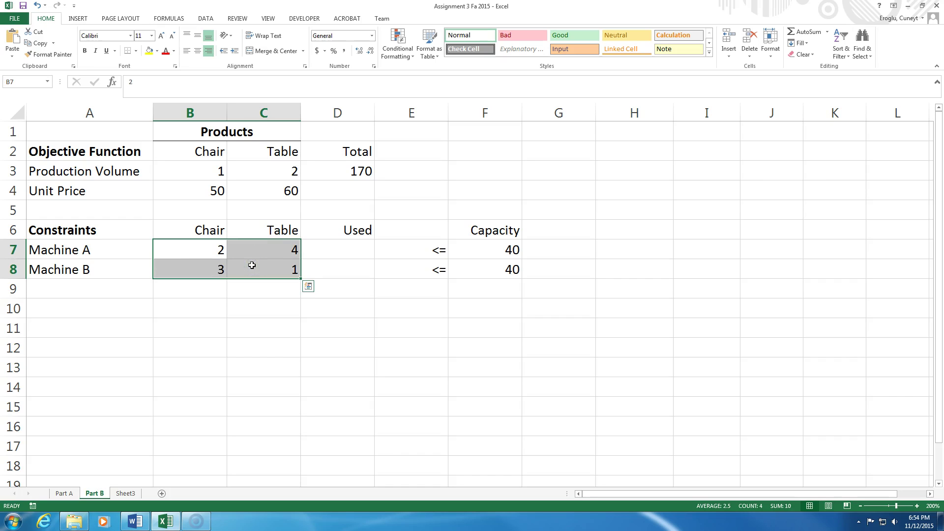
pyautogui.click(203, 247)
# Enter the formula =RANDBETWEEN(1,6) in H2 to generate a random whole number
pyautogui.click(632, 149)
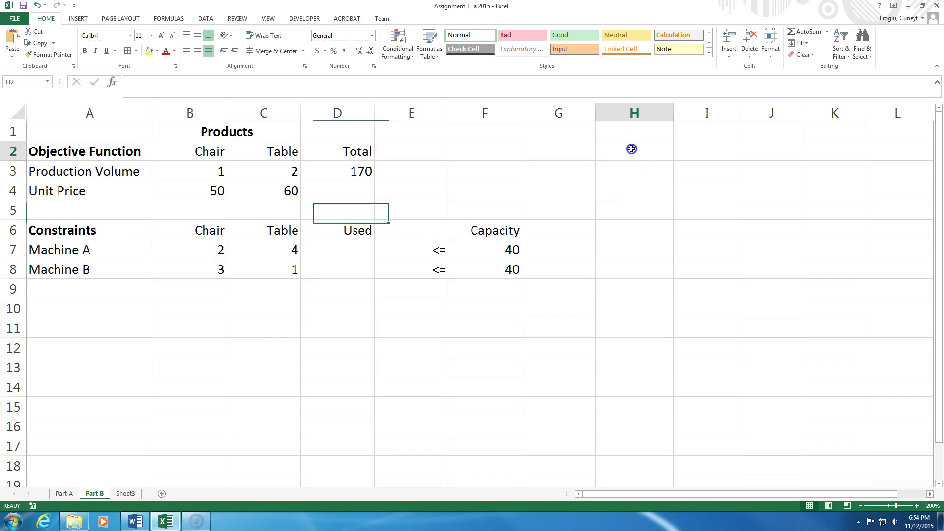
pyautogui.write('=')
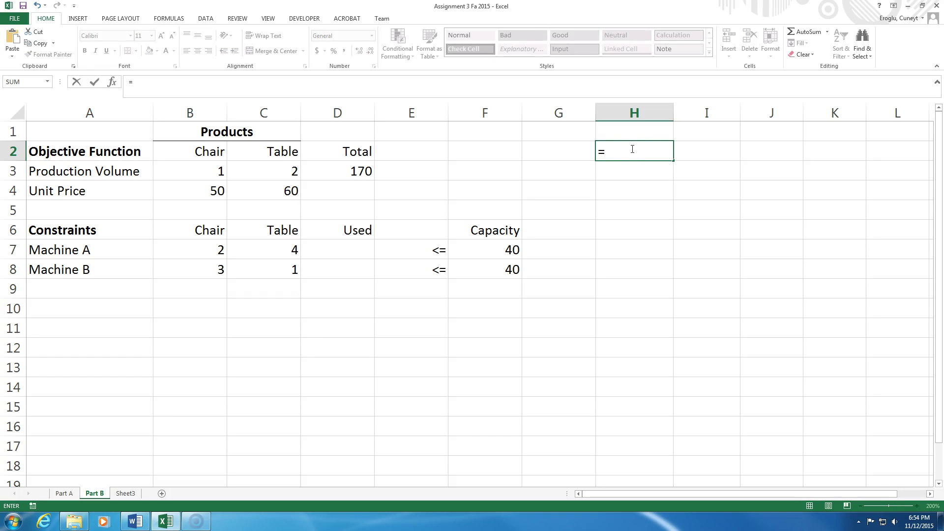
pyautogui.write('rand')
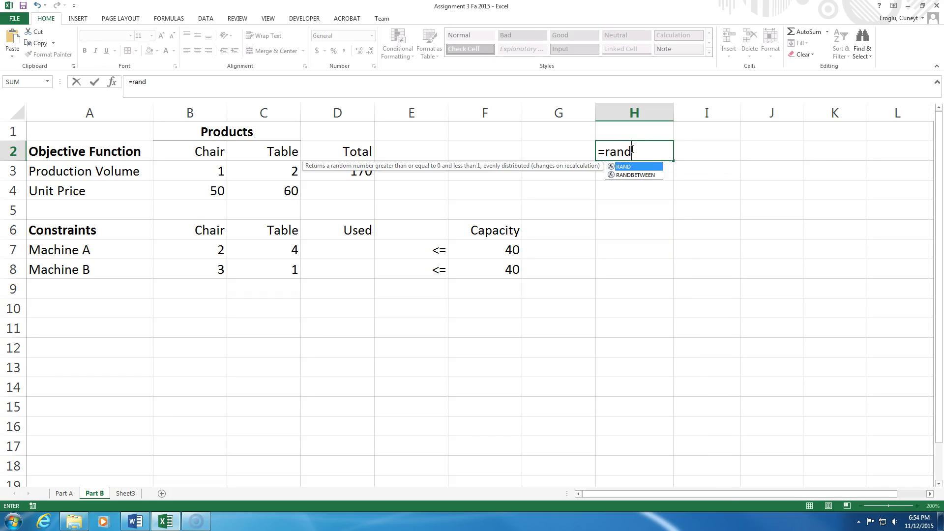
pyautogui.write('between(1,6')
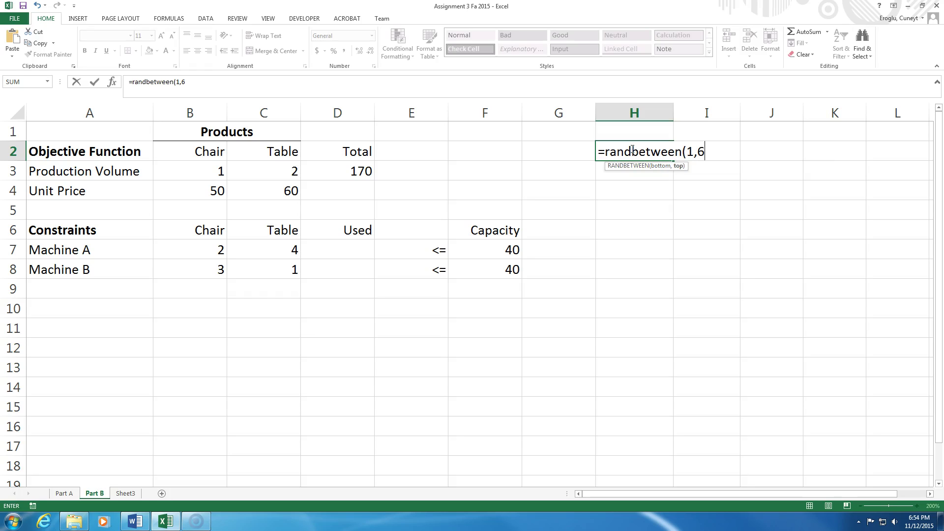
pyautogui.press('Return')
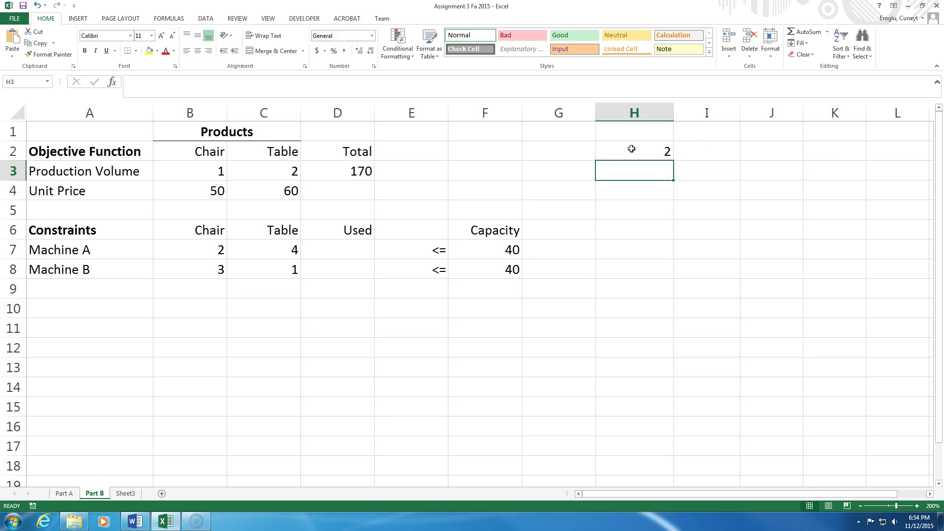
# Fill the random-number formula from H2 across H2:I3 and recalculate the values several times
pyautogui.click(632, 148)
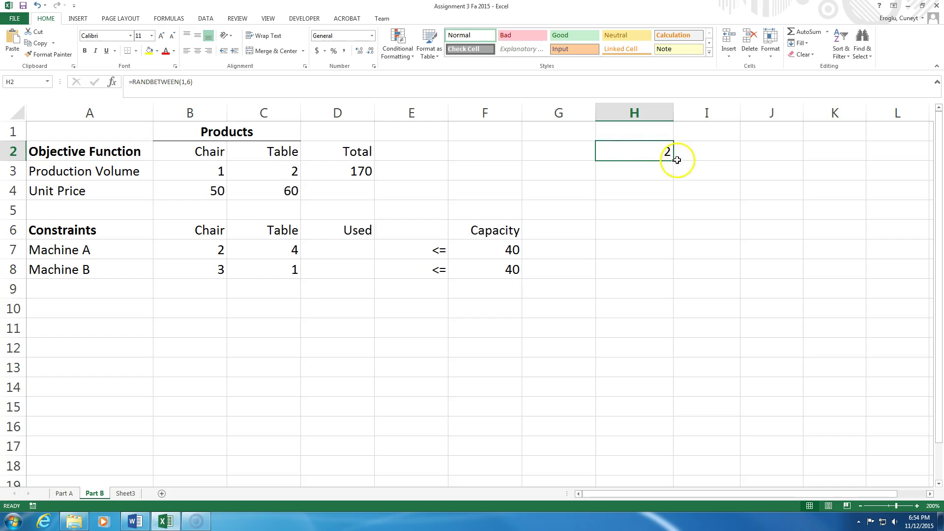
pyautogui.moveTo(674, 162); pyautogui.dragTo(722, 160)
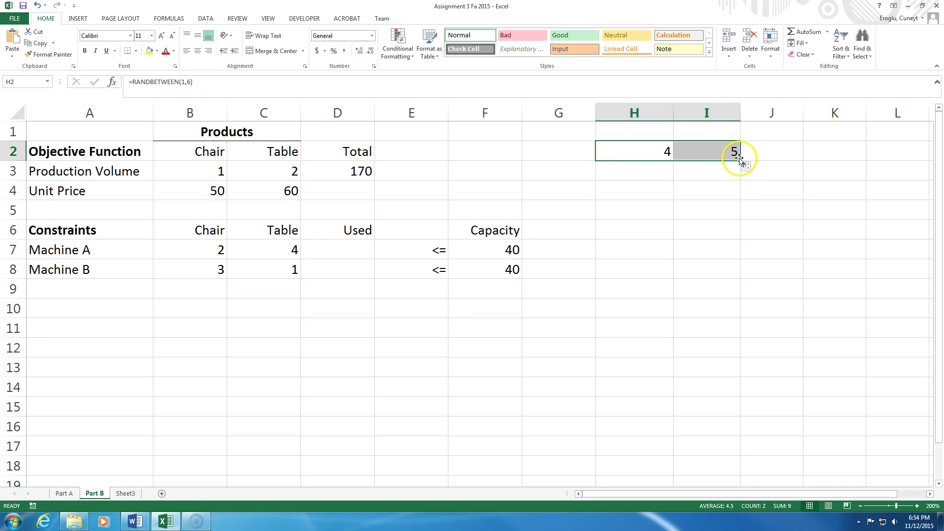
pyautogui.moveTo(738, 158); pyautogui.dragTo(738, 179)
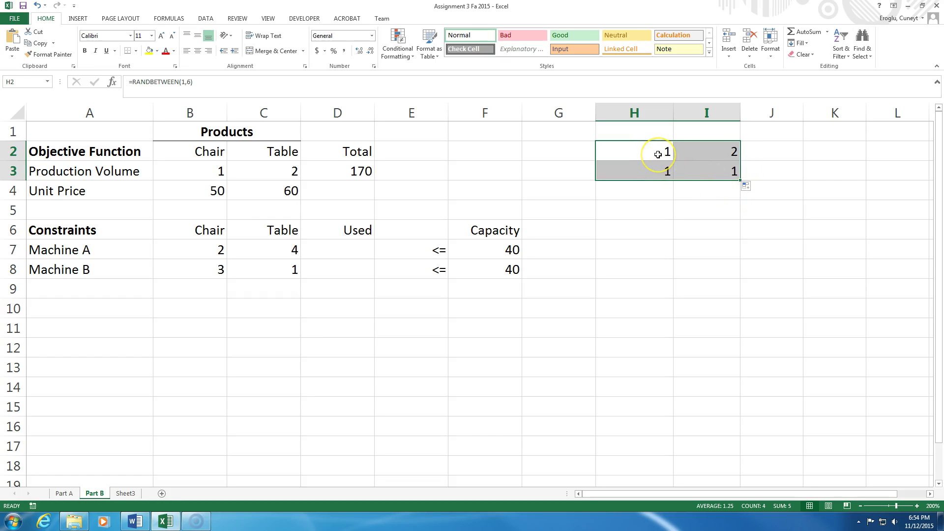
pyautogui.press('F9')
pyautogui.press('F9')
pyautogui.press('F9')
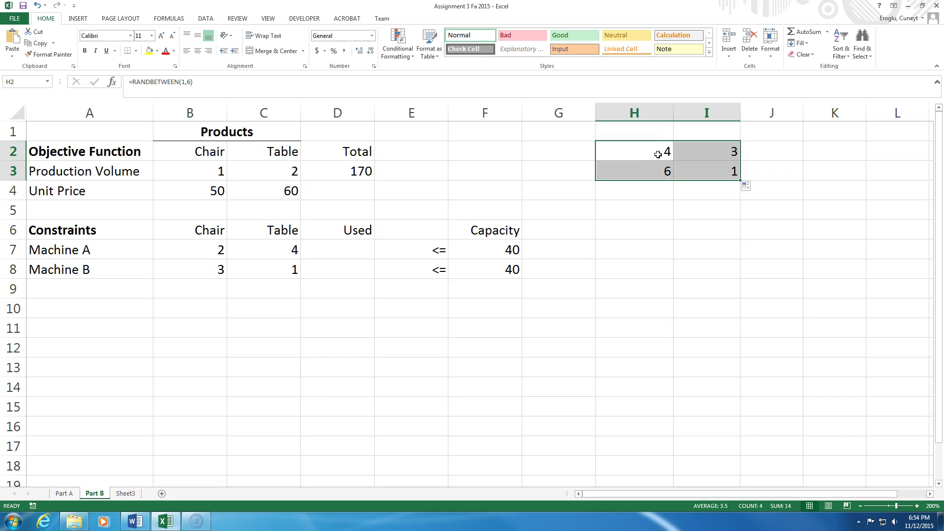
# Copy the random numbers in H2:I3 and paste them as values into the machine usage cells B7:C8
pyautogui.rightClick(658, 154)
pyautogui.click(674, 173)
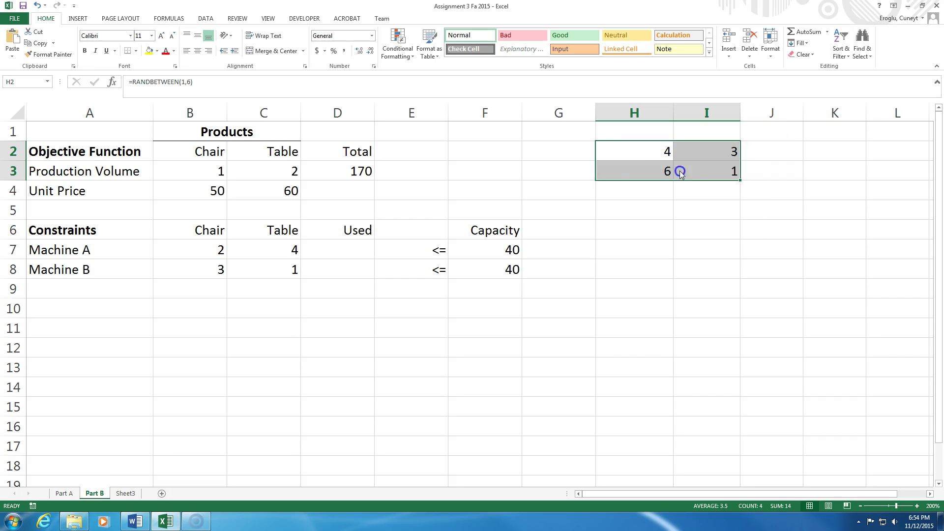
pyautogui.rightClick(198, 250)
pyautogui.click(236, 293)
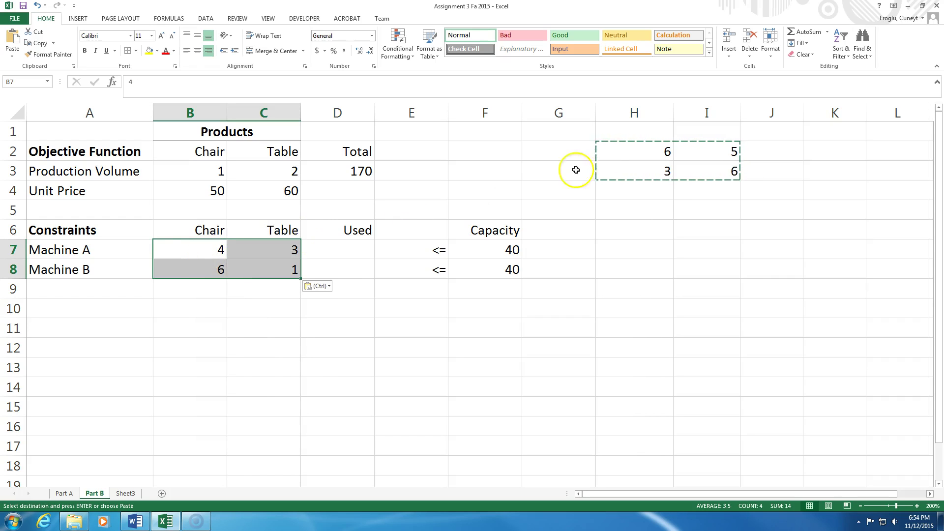
# Delete the helper random-number formulas in H2:I3
pyautogui.moveTo(636, 152); pyautogui.dragTo(702, 171)
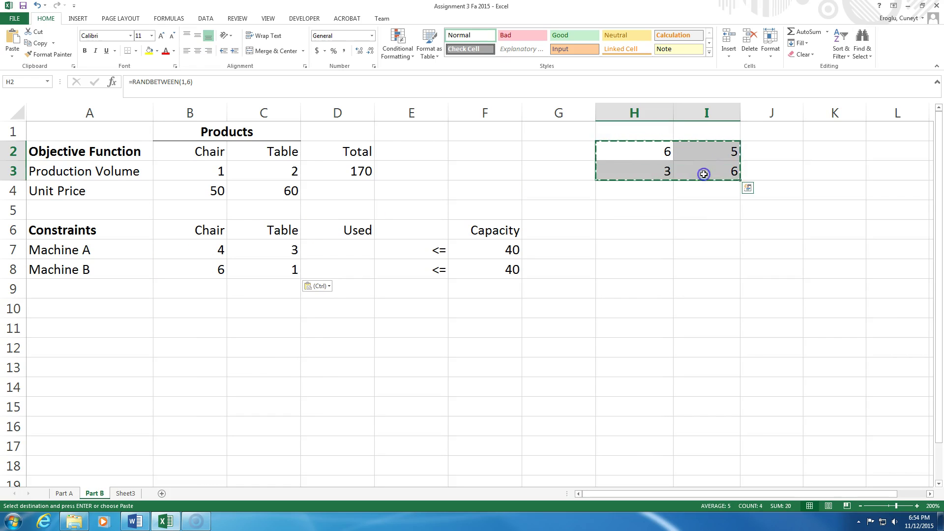
pyautogui.press('Delete')
pyautogui.moveTo(202, 251); pyautogui.dragTo(252, 268)
pyautogui.click(227, 300)
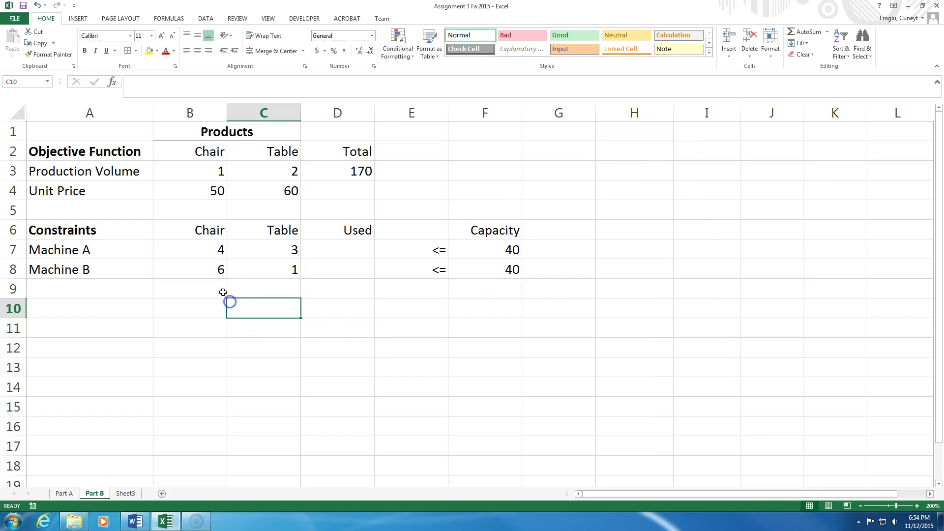
# Review the chair and table usage values for both machines and the production volumes in B3 and C3
pyautogui.click(198, 250)
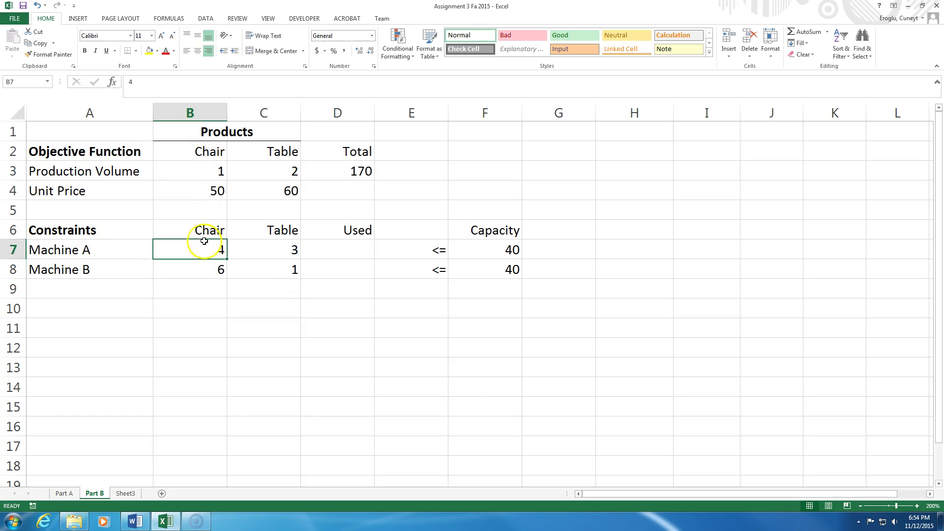
pyautogui.click(198, 269)
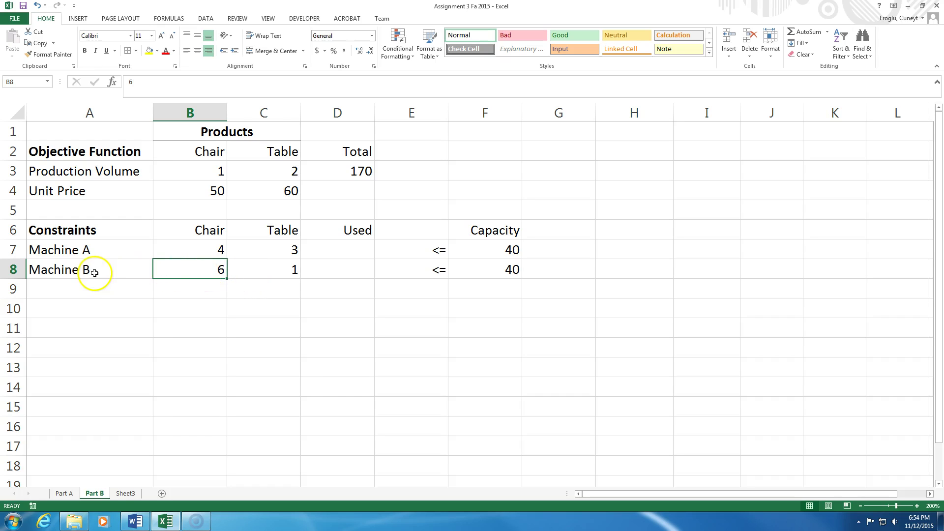
pyautogui.click(274, 247)
pyautogui.moveTo(275, 247); pyautogui.dragTo(272, 264)
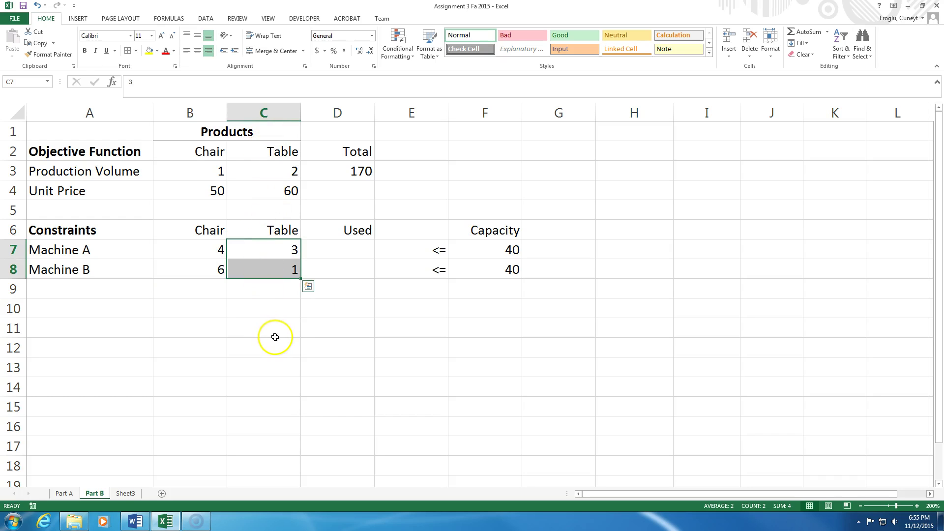
pyautogui.click(274, 335)
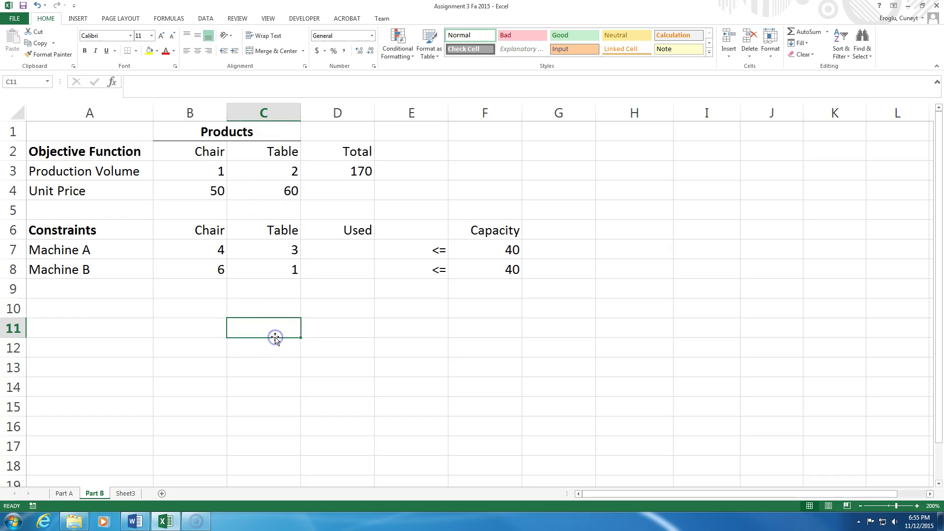
pyautogui.click(206, 174)
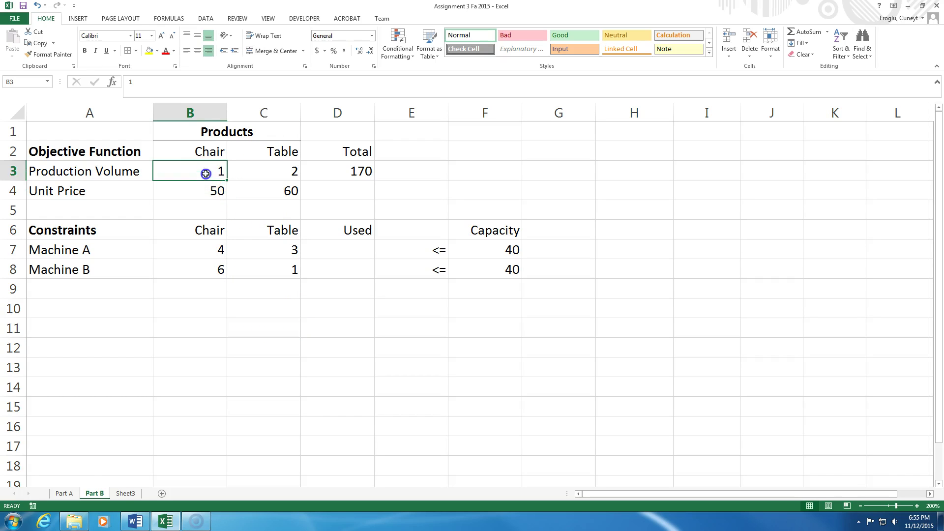
pyautogui.click(270, 172)
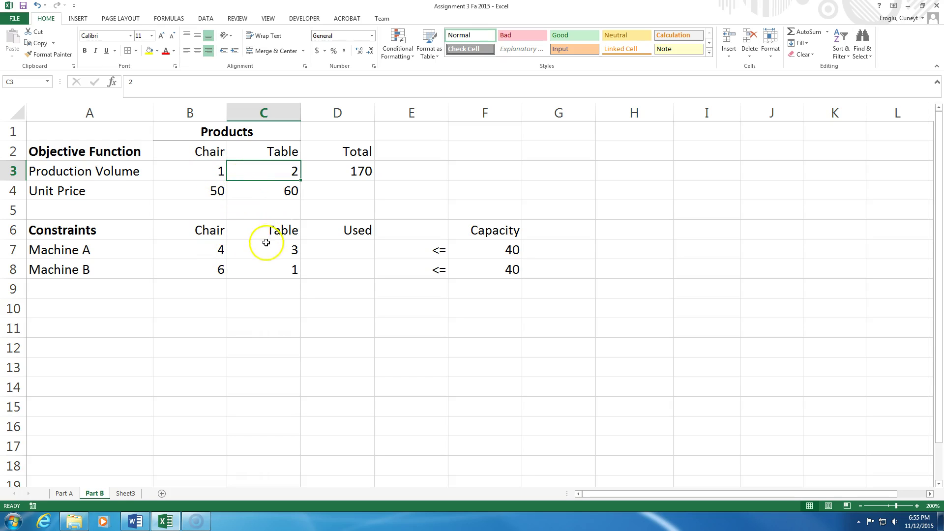
# Enter =SUMPRODUCT(B3:C3,B7:C7) in D7 to calculate the Machine A capacity used
pyautogui.click(324, 251)
pyautogui.write('=')
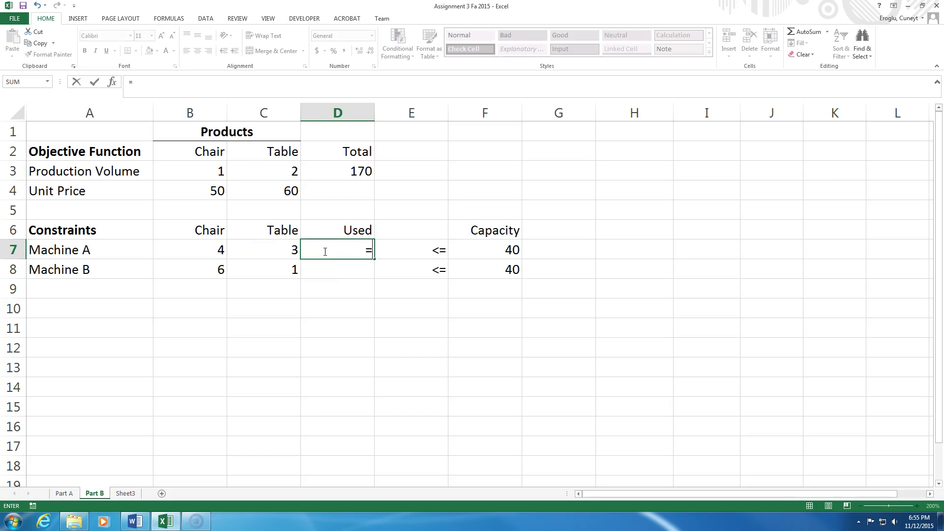
pyautogui.write('sumpr')
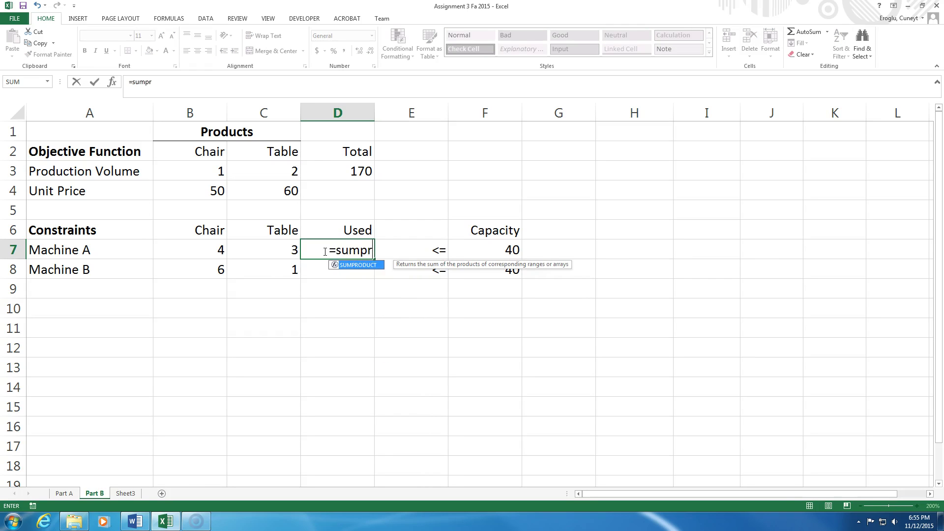
pyautogui.write('oduct(')
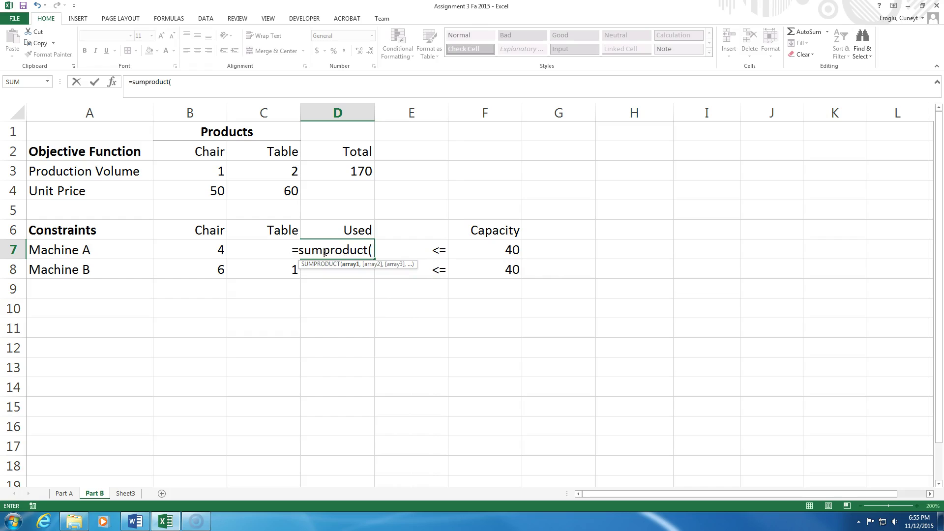
pyautogui.moveTo(192, 170); pyautogui.dragTo(250, 171)
pyautogui.write(',')
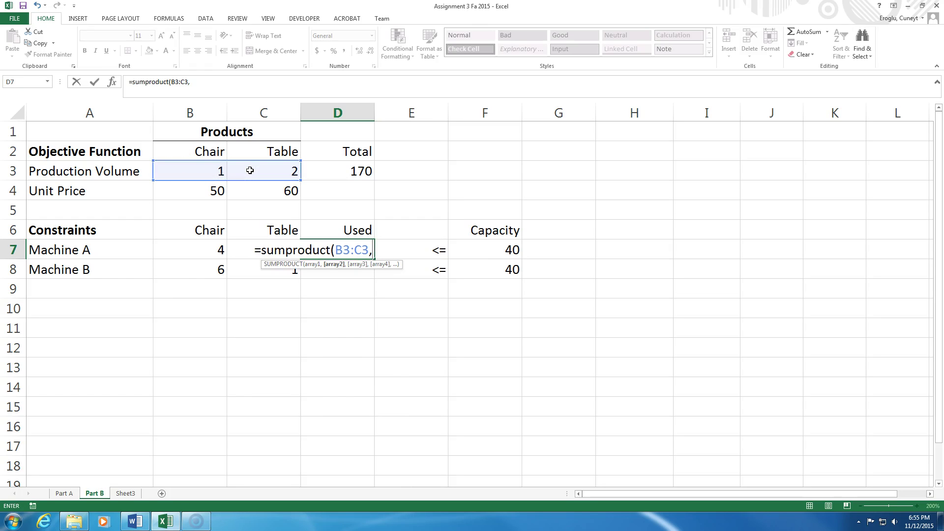
pyautogui.moveTo(206, 241); pyautogui.dragTo(247, 243)
pyautogui.write(')')
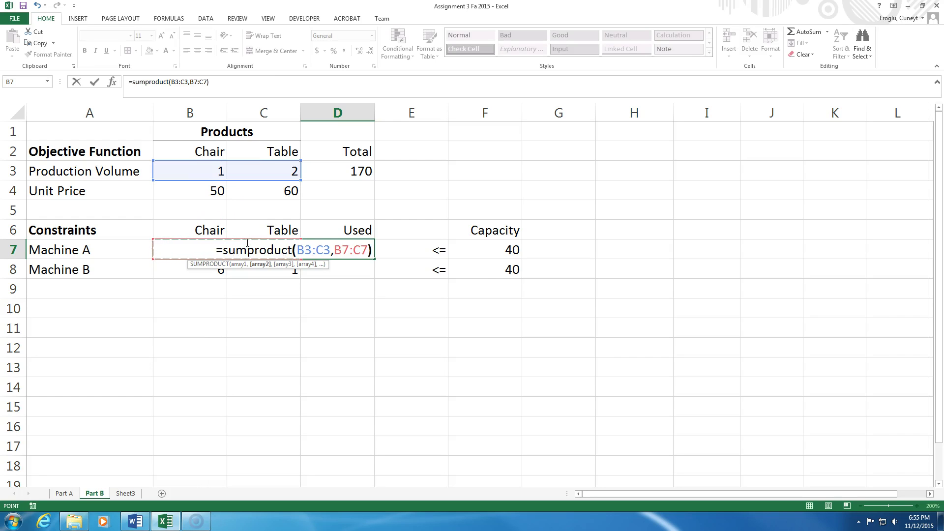
pyautogui.press('Return')
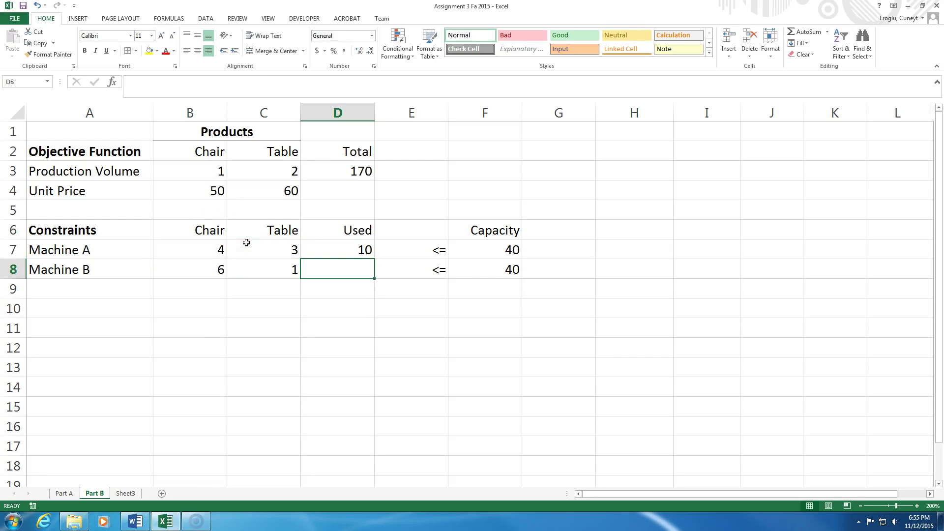
# Check the Machine A used formula against the production volumes and usage values, and examine the Machine B usage values
pyautogui.click(358, 250)
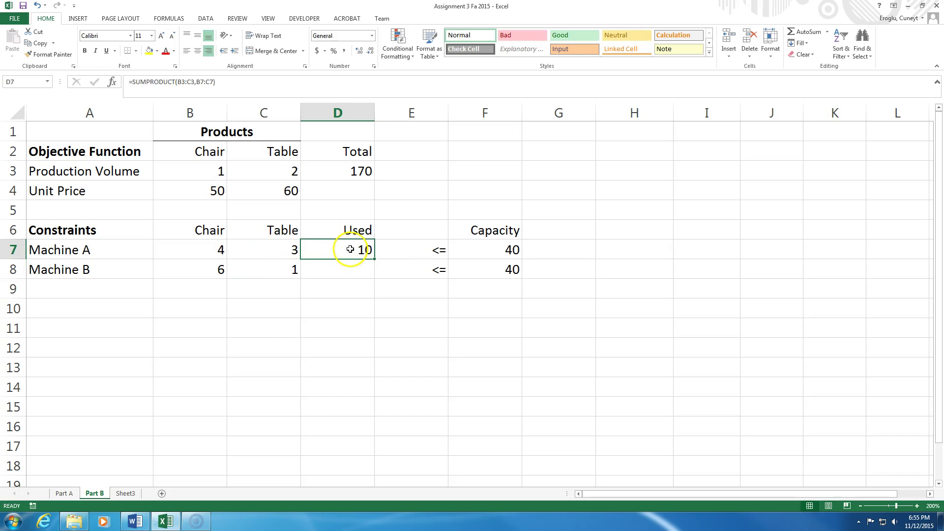
pyautogui.click(202, 171)
pyautogui.click(263, 171)
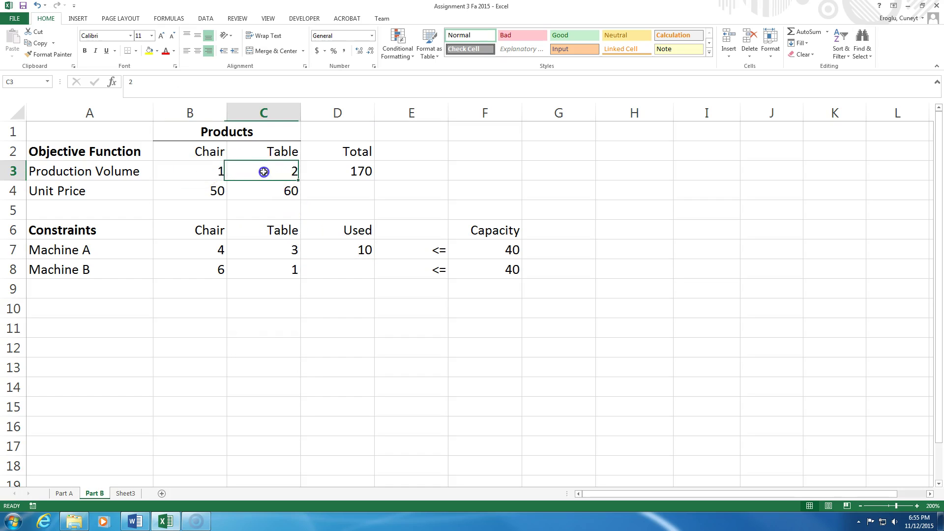
pyautogui.moveTo(172, 250); pyautogui.dragTo(257, 248)
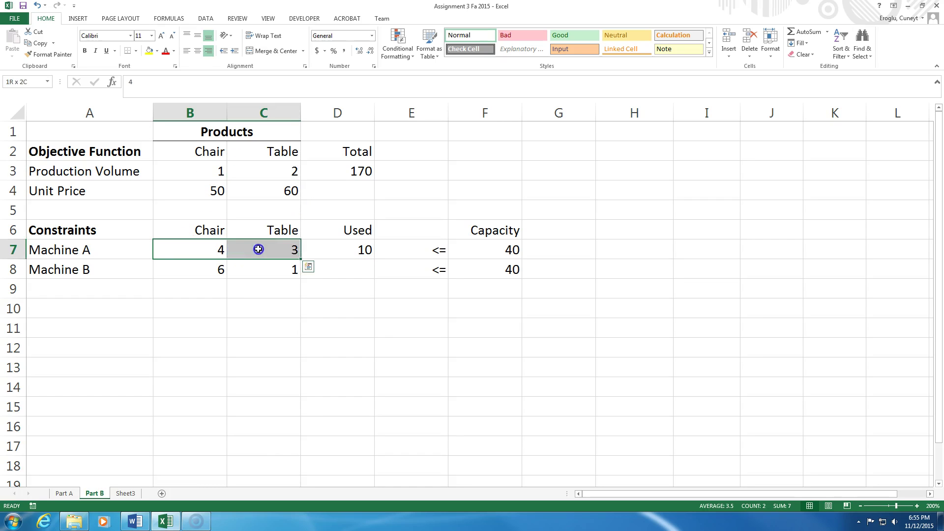
pyautogui.click(78, 252)
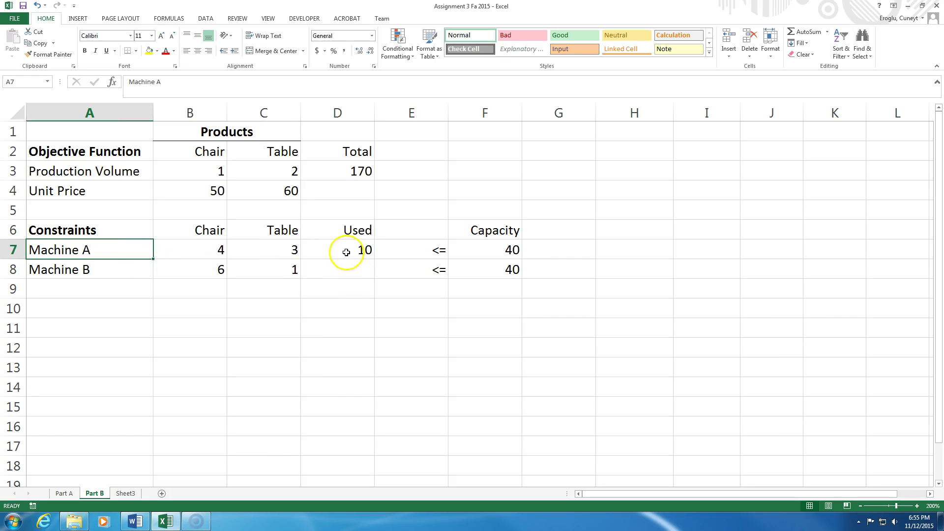
pyautogui.click(204, 270)
pyautogui.click(253, 270)
pyautogui.click(217, 270)
pyautogui.click(263, 271)
pyautogui.click(202, 274)
pyautogui.click(248, 271)
# Enter =SUMPRODUCT(B8:C8,B3:C3) in D8 to calculate the Machine B capacity used
pyautogui.click(337, 269)
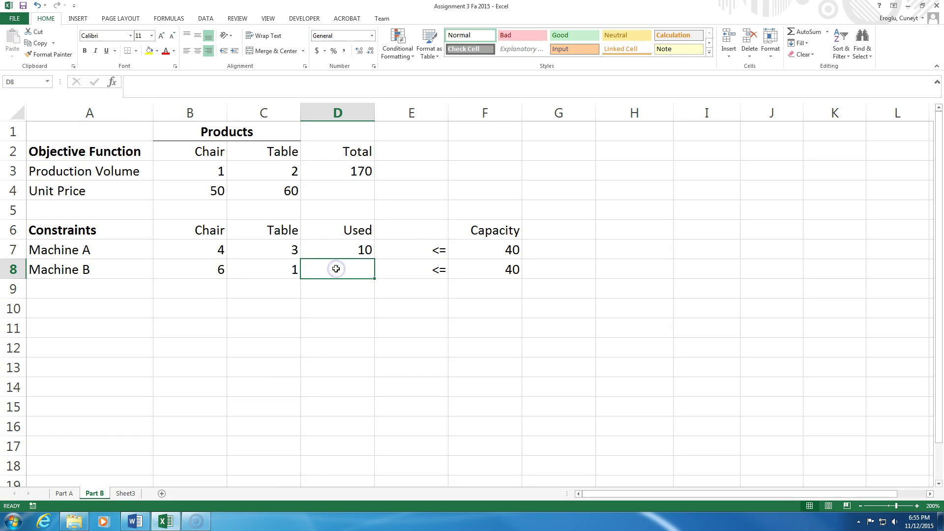
pyautogui.write('=sumpr')
pyautogui.write('odcy')
pyautogui.press('BackSpace')
pyautogui.press('BackSpace')
pyautogui.write('cy')
pyautogui.press('BackSpace')
pyautogui.press('BackSpace')
pyautogui.write('uct')
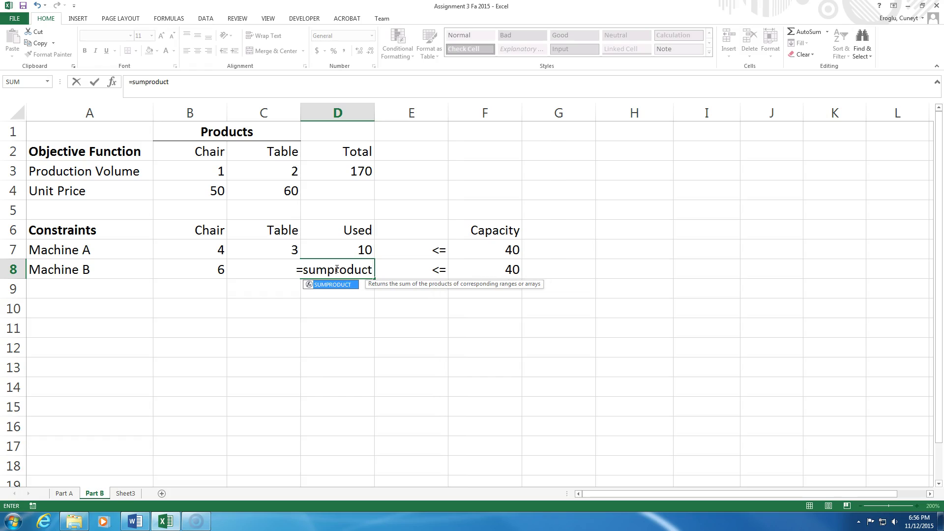
pyautogui.write('(')
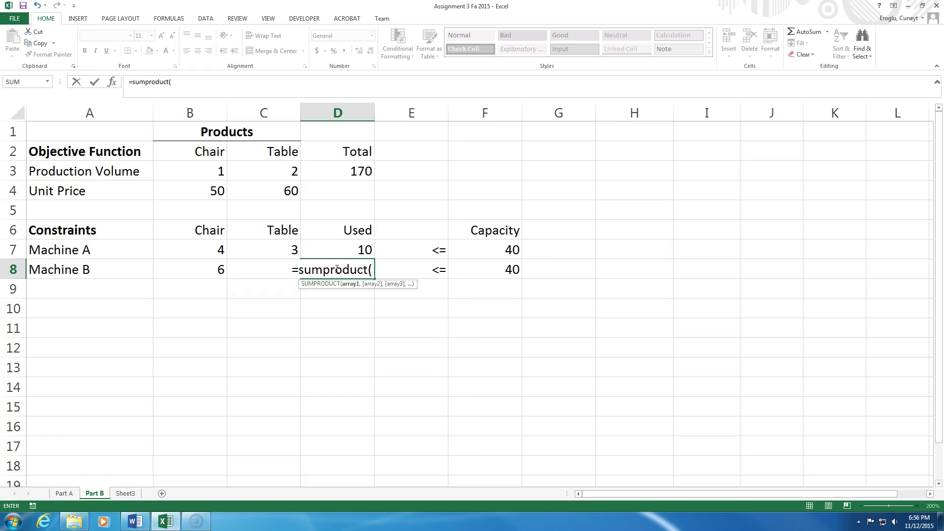
pyautogui.moveTo(218, 268); pyautogui.dragTo(241, 266)
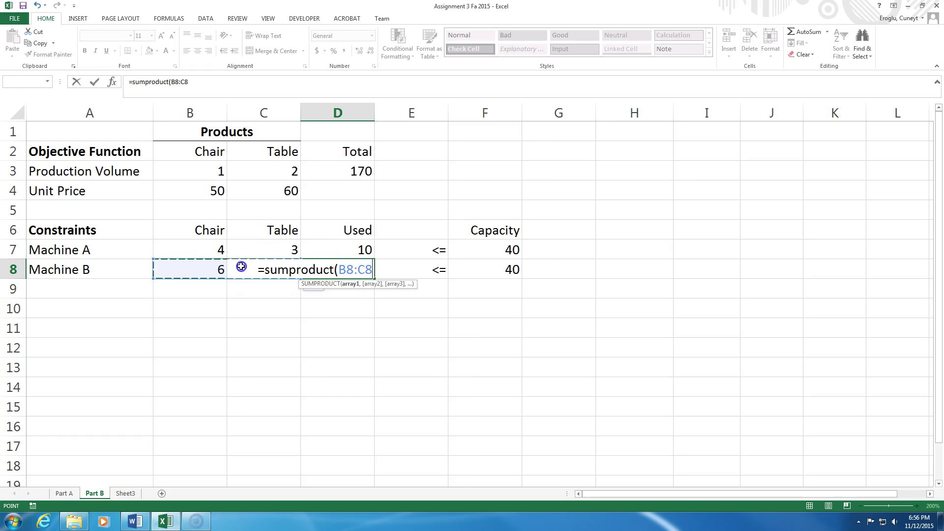
pyautogui.write(',')
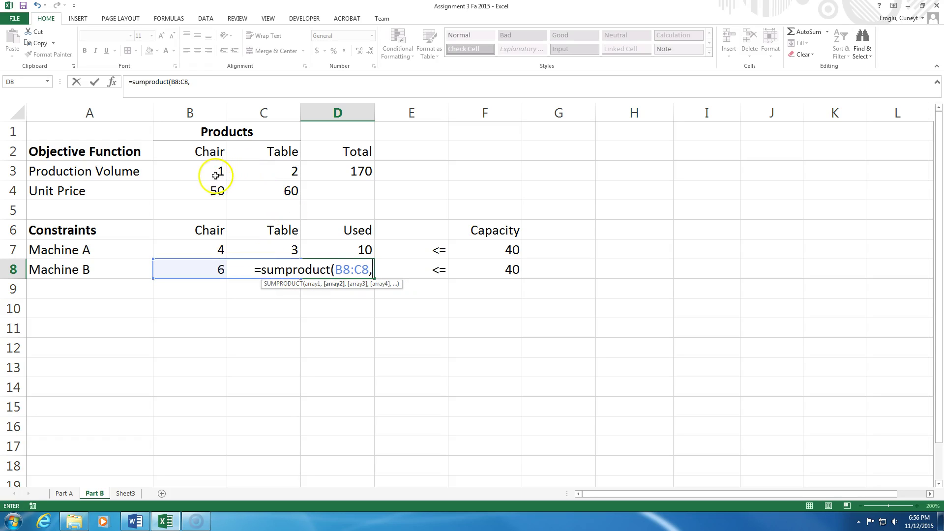
pyautogui.moveTo(217, 172); pyautogui.dragTo(261, 169)
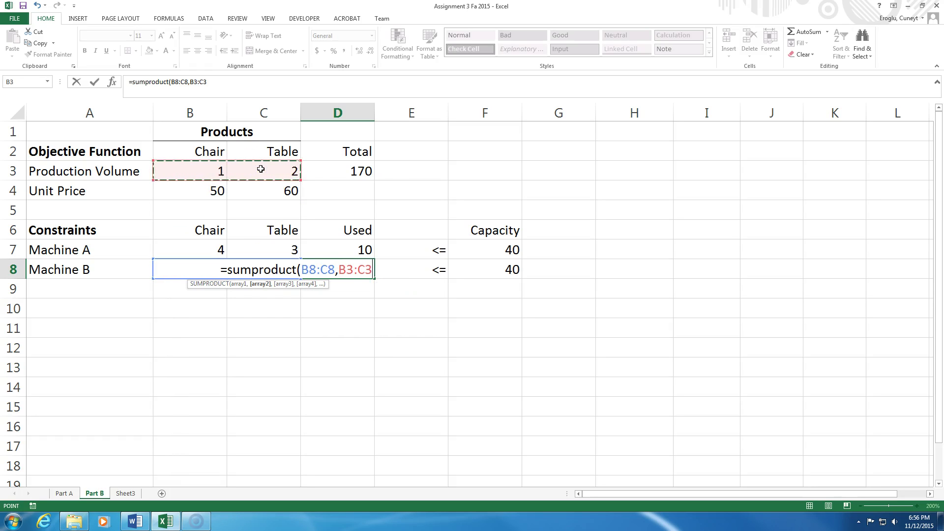
pyautogui.write(')')
pyautogui.press('Return')
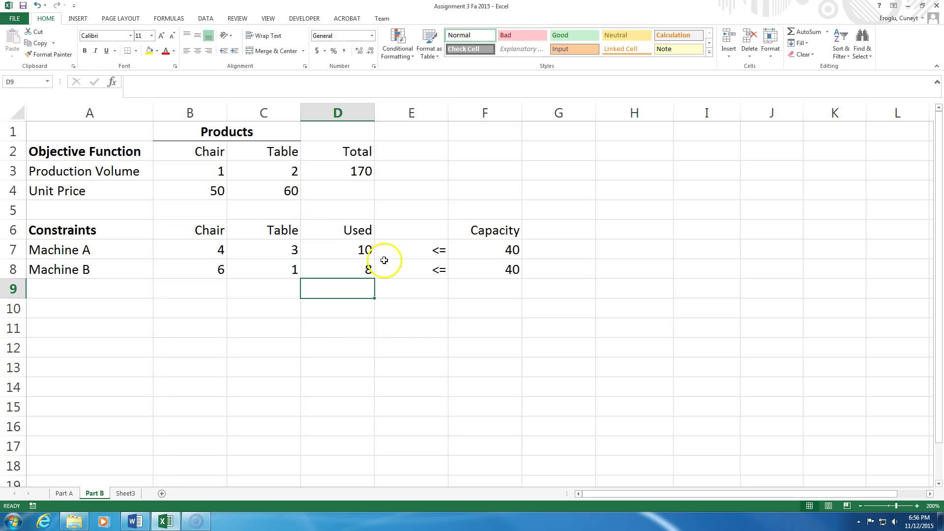
# Compare the used-capacity formulas in D7 and D8 with the machine capacities in F7 and F8
pyautogui.click(351, 250)
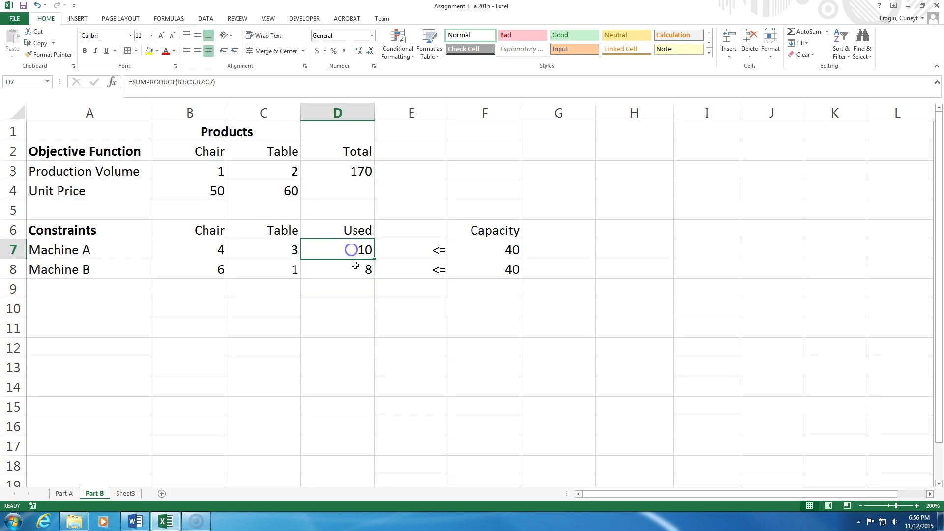
pyautogui.click(355, 267)
pyautogui.click(357, 250)
pyautogui.click(361, 268)
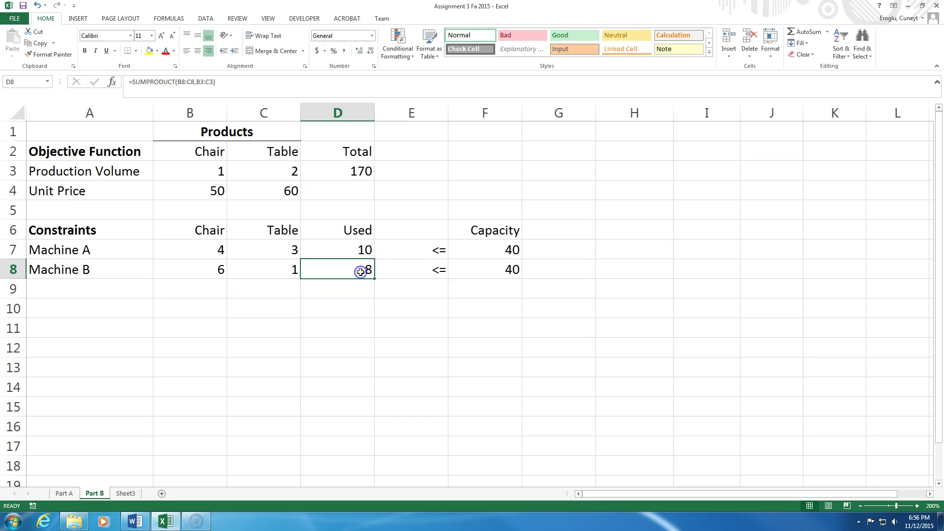
pyautogui.click(474, 252)
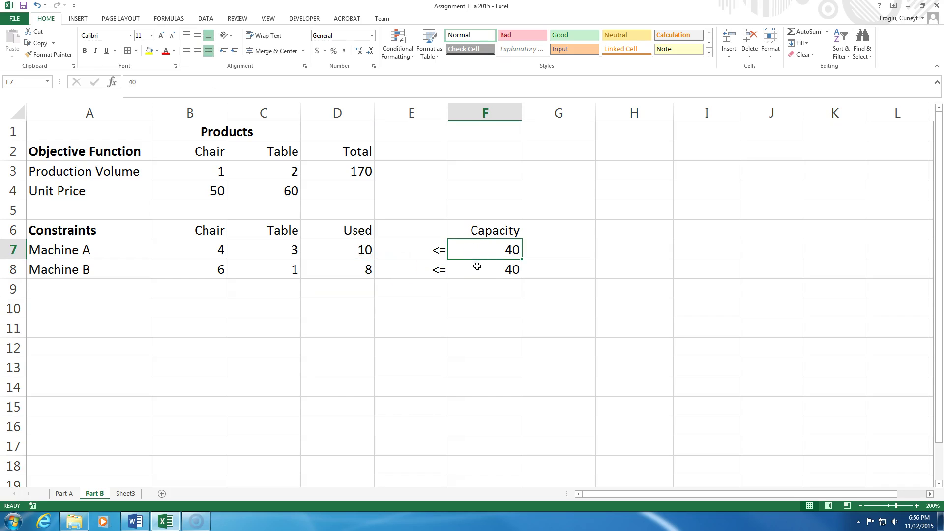
pyautogui.click(477, 266)
pyautogui.click(362, 251)
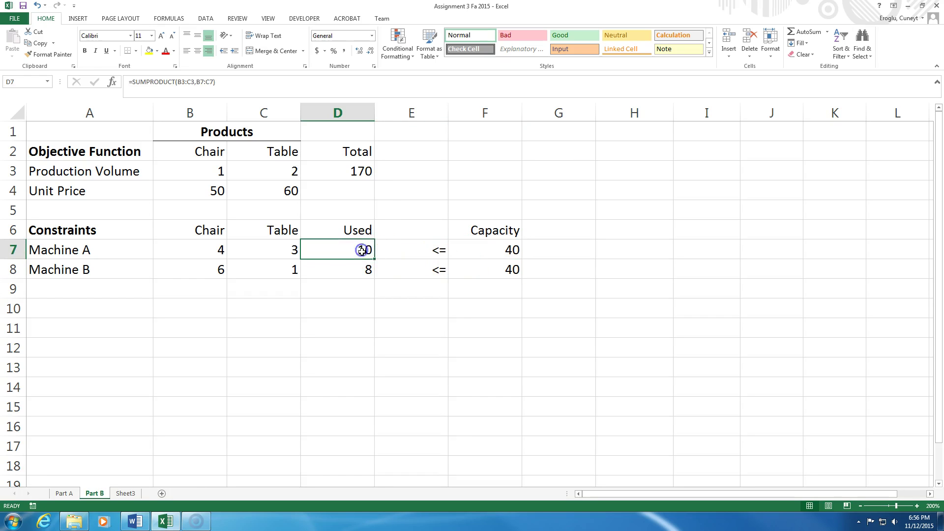
pyautogui.click(363, 269)
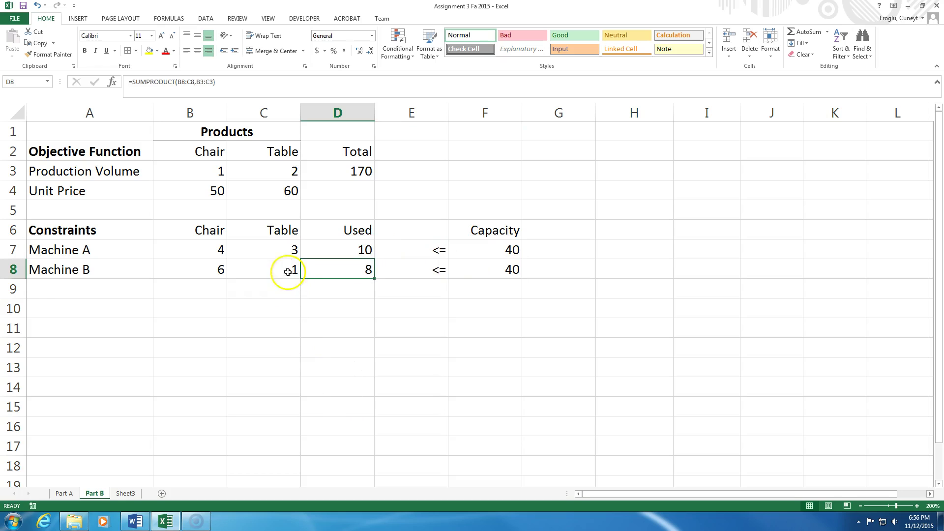
# Try table production volumes of 3, 5, 10 and 15 in C3, and compare Machine A's used amount with its capacity
pyautogui.click(282, 173)
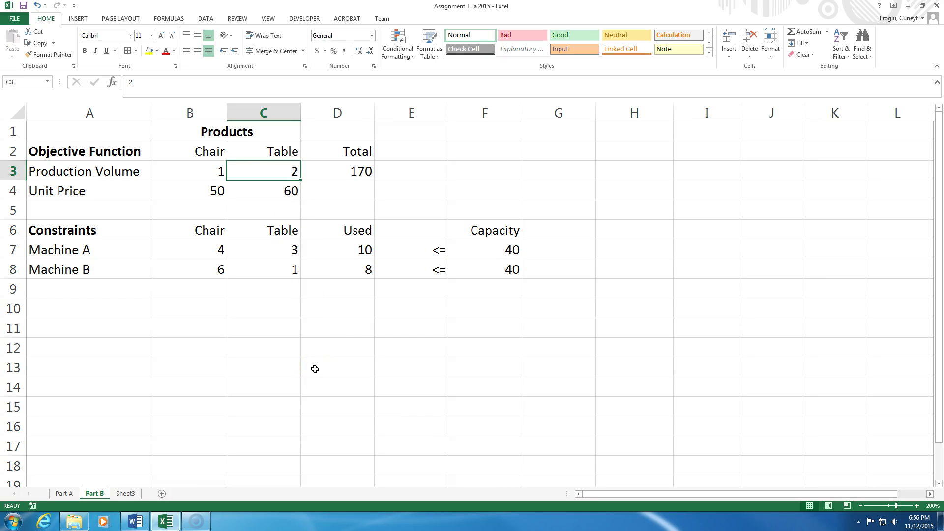
pyautogui.write('3')
pyautogui.press('Return')
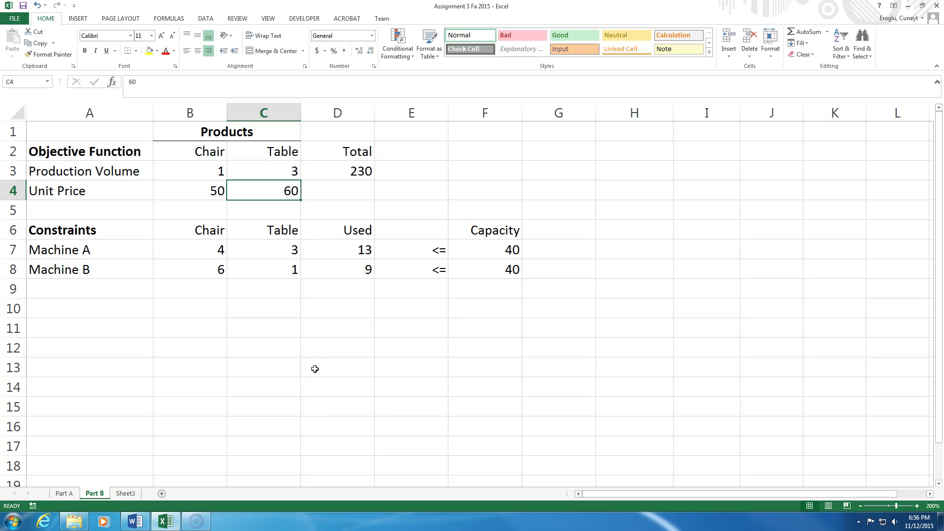
pyautogui.press('Up')
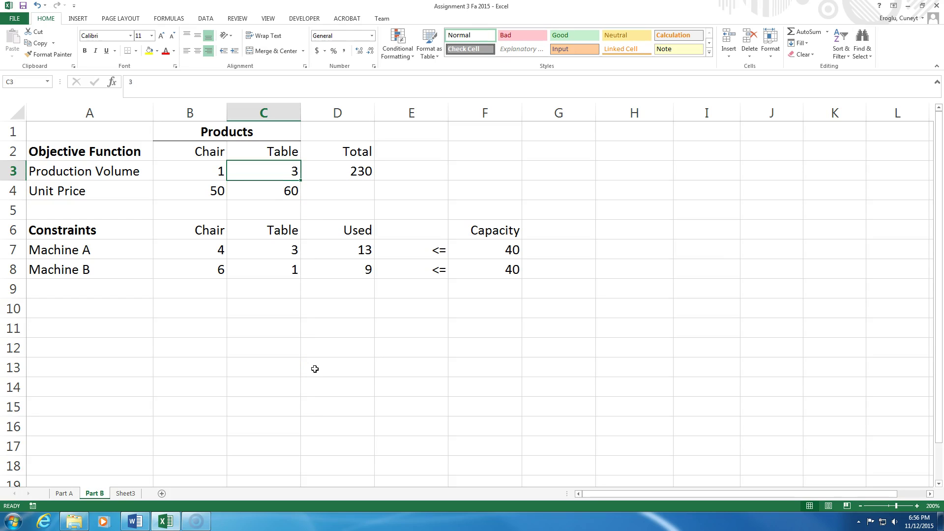
pyautogui.write('5')
pyautogui.press('Return')
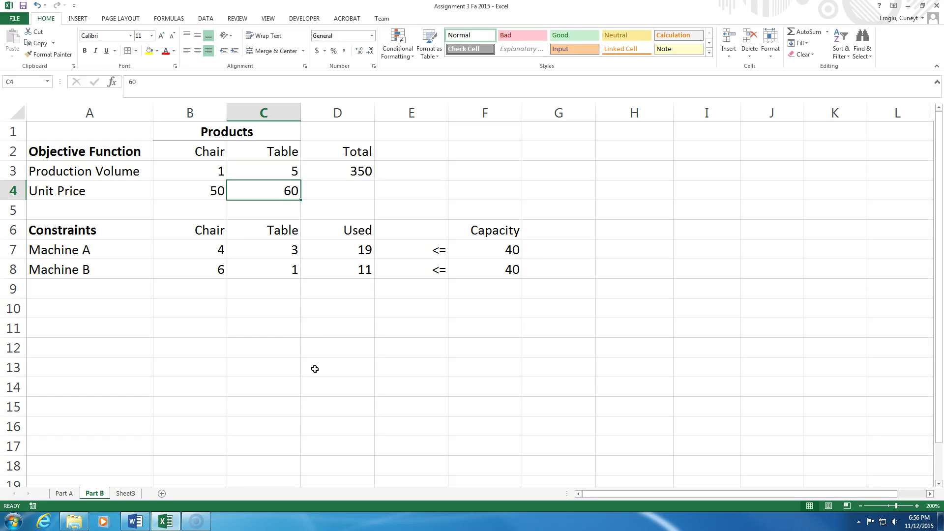
pyautogui.press('Up')
pyautogui.write('10')
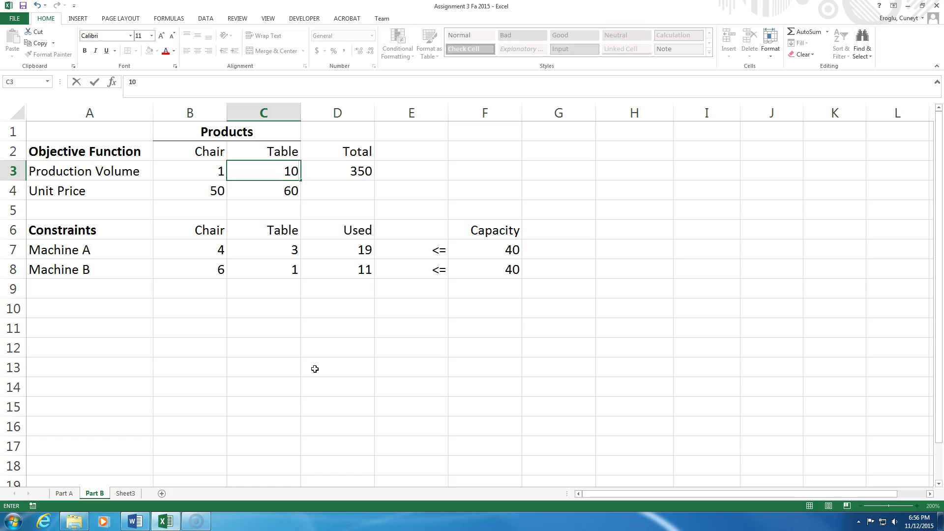
pyautogui.press('Return')
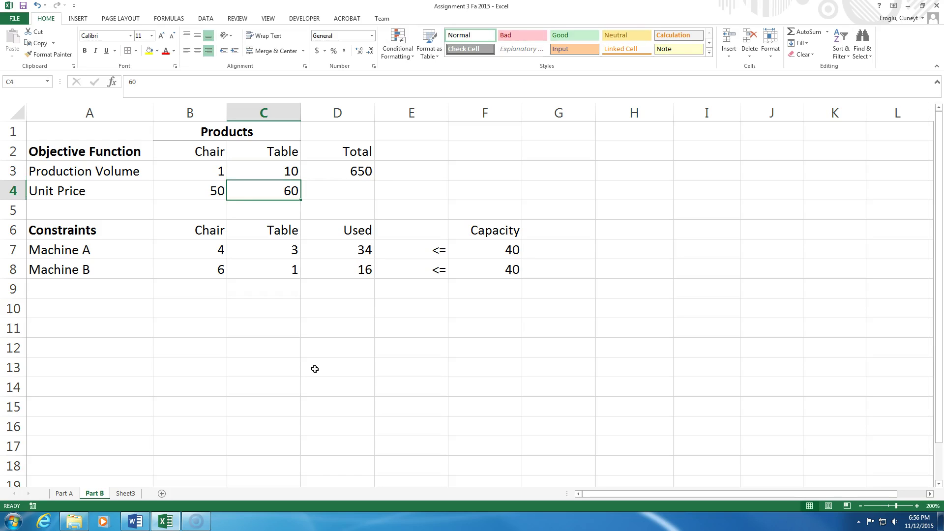
pyautogui.press('Up')
pyautogui.write('15')
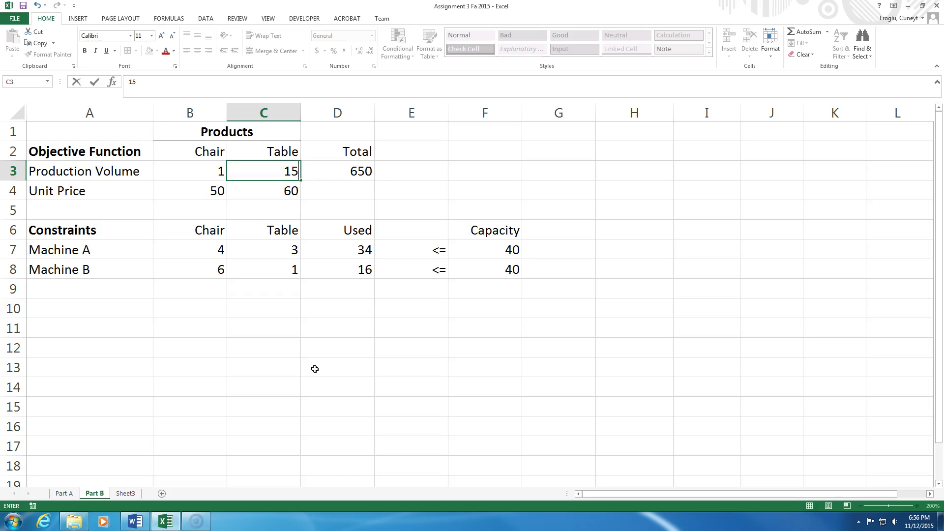
pyautogui.press('Return')
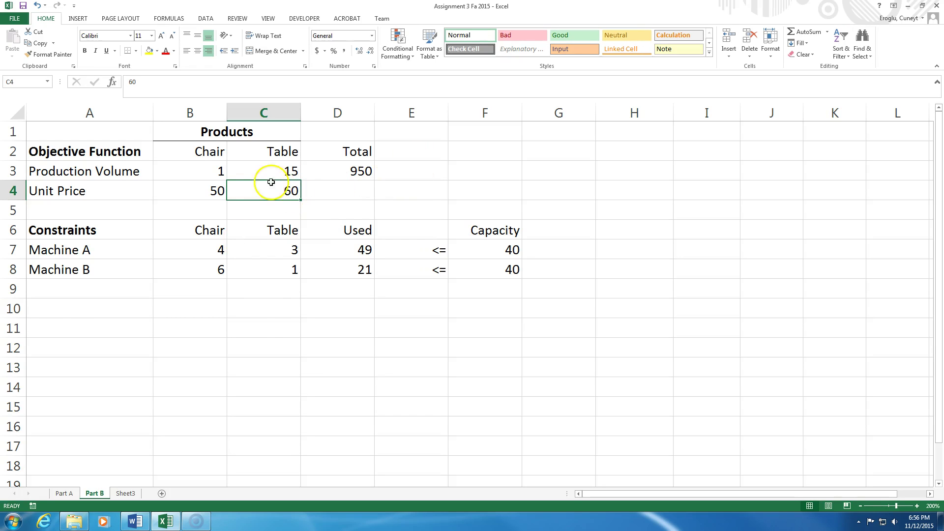
pyautogui.click(332, 248)
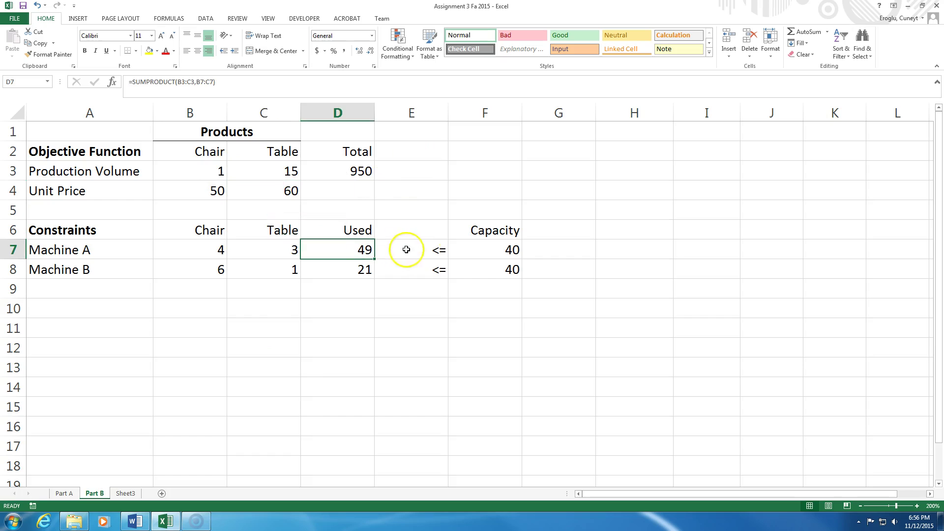
pyautogui.click(488, 250)
pyautogui.click(357, 250)
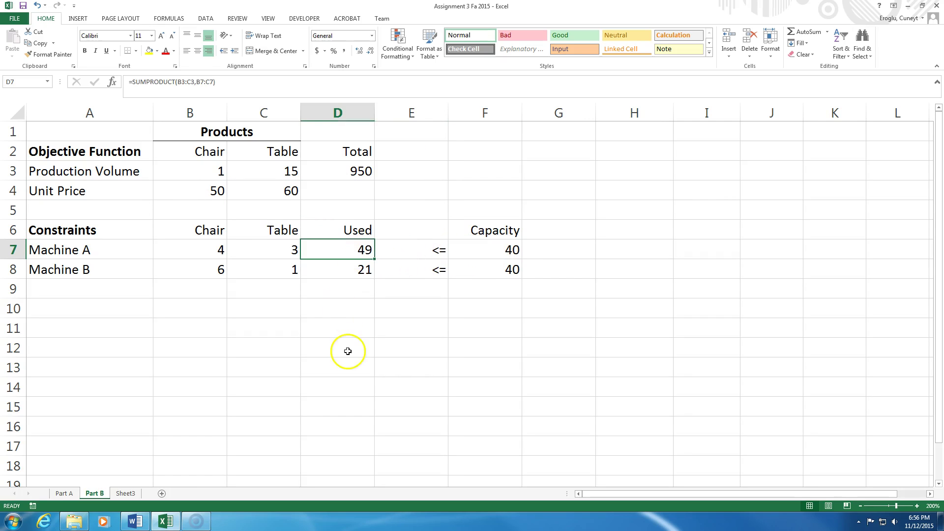
# Set the table production volume in C3 to 10
pyautogui.moveTo(222, 171); pyautogui.dragTo(260, 176)
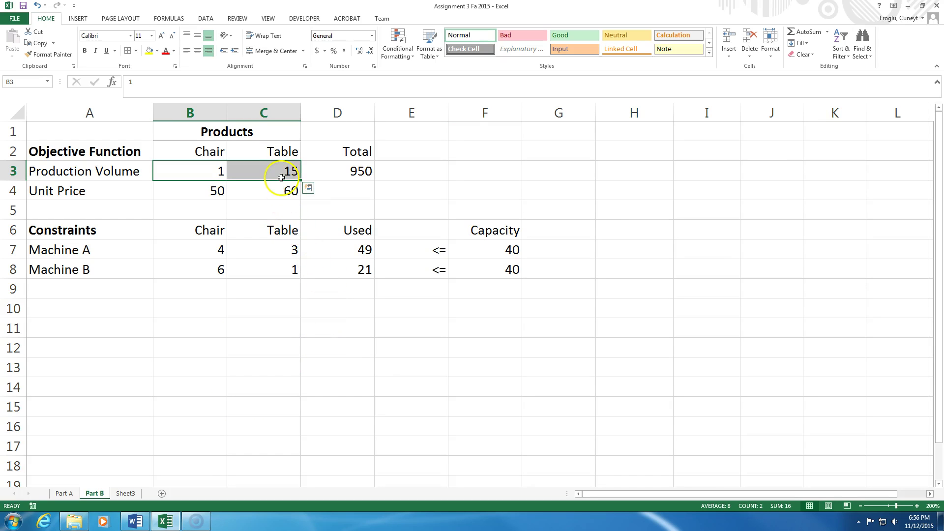
pyautogui.click(280, 176)
pyautogui.write('10')
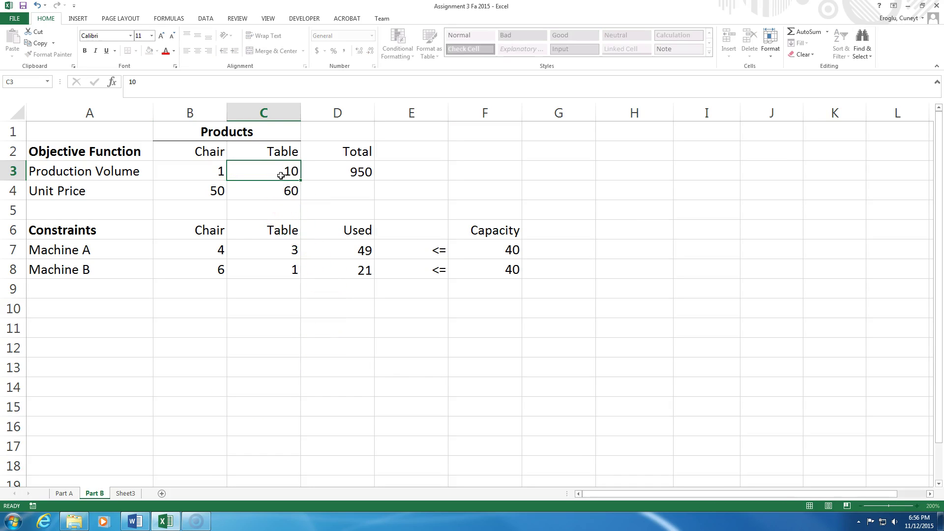
pyautogui.press('Return')
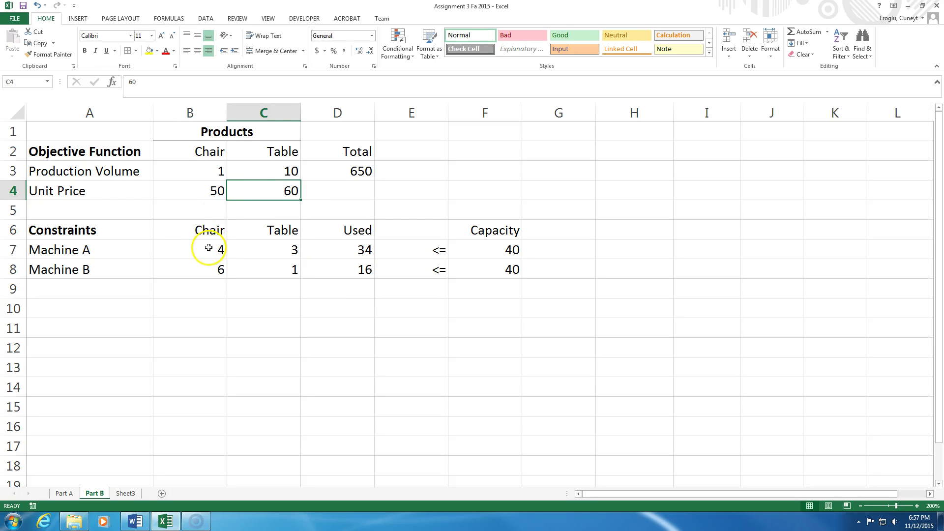
# Review the objective total in D3, the production volumes in B3:C3, and the Machine A and Machine B constraint rows
pyautogui.click(346, 171)
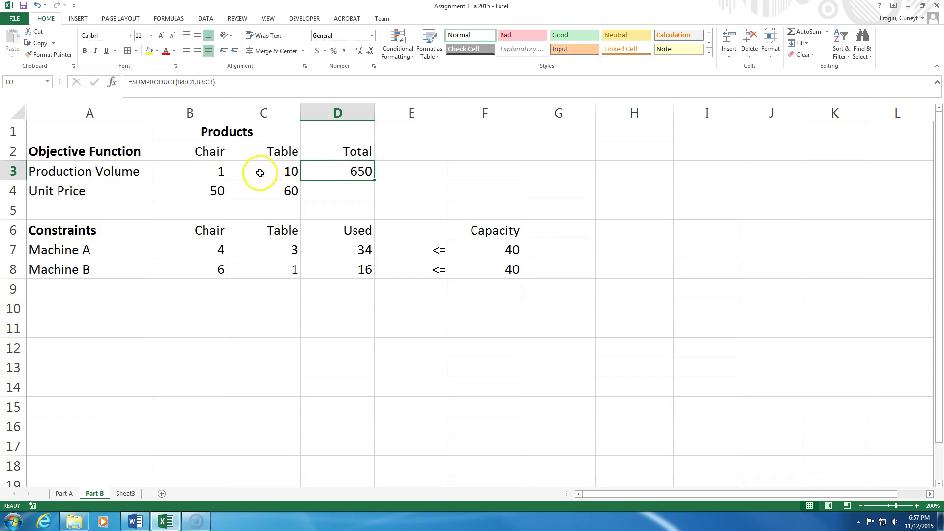
pyautogui.click(209, 172)
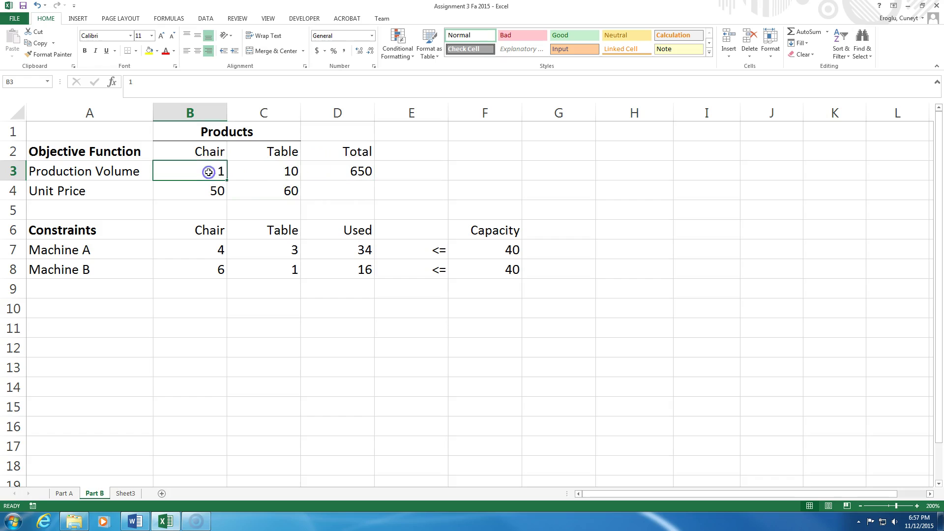
pyautogui.click(262, 173)
pyautogui.click(209, 176)
pyautogui.click(236, 174)
pyautogui.moveTo(211, 173); pyautogui.dragTo(260, 173)
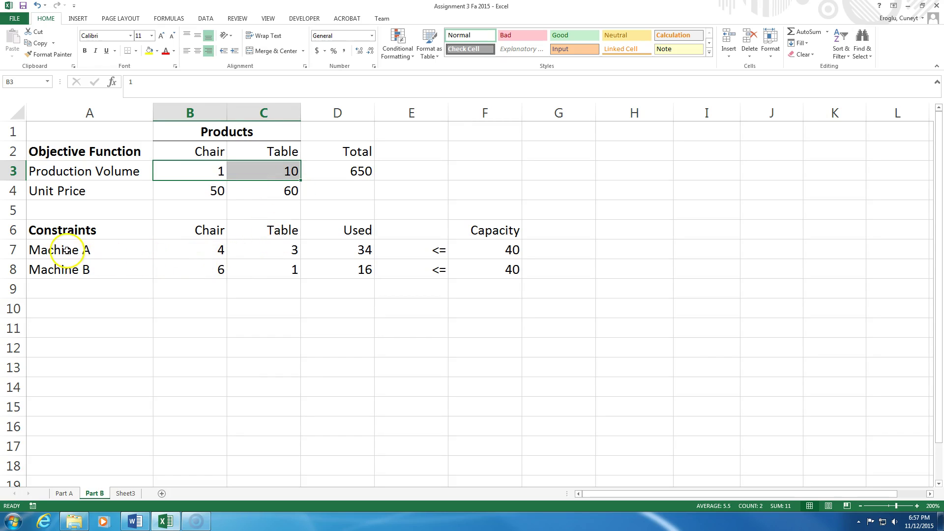
pyautogui.moveTo(61, 250); pyautogui.dragTo(336, 248)
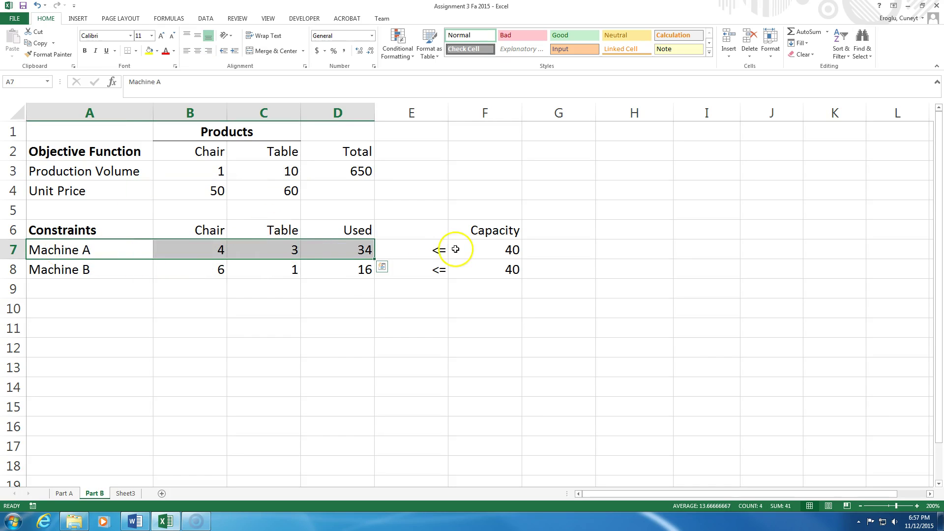
pyautogui.click(156, 268)
pyautogui.moveTo(156, 268); pyautogui.dragTo(379, 269)
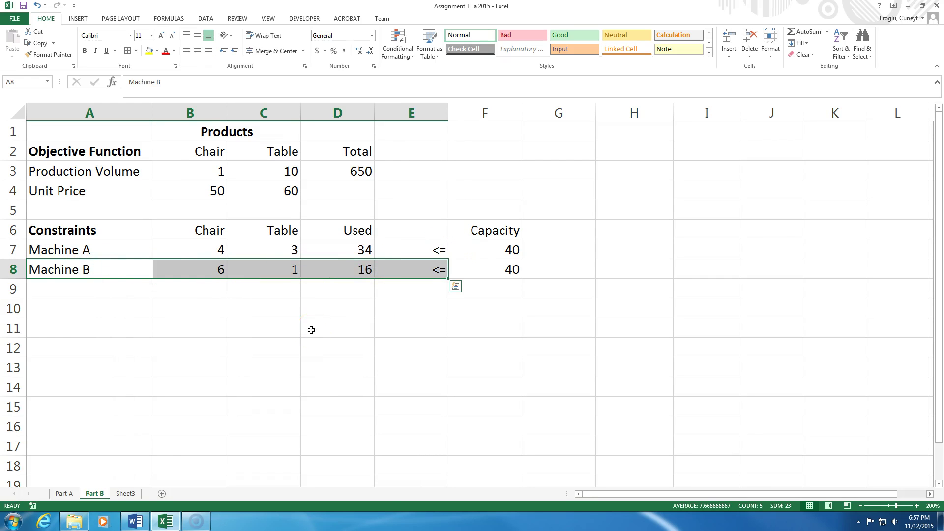